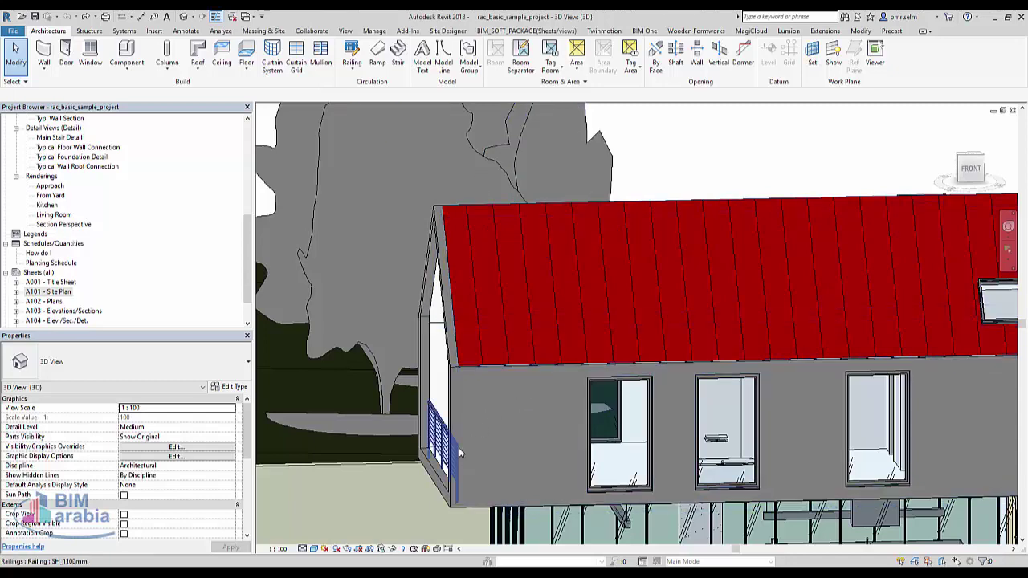
- Create an in-place model in the Walls category, keeping the default name Walls 1
middle_drag(904, 440, 767, 440)
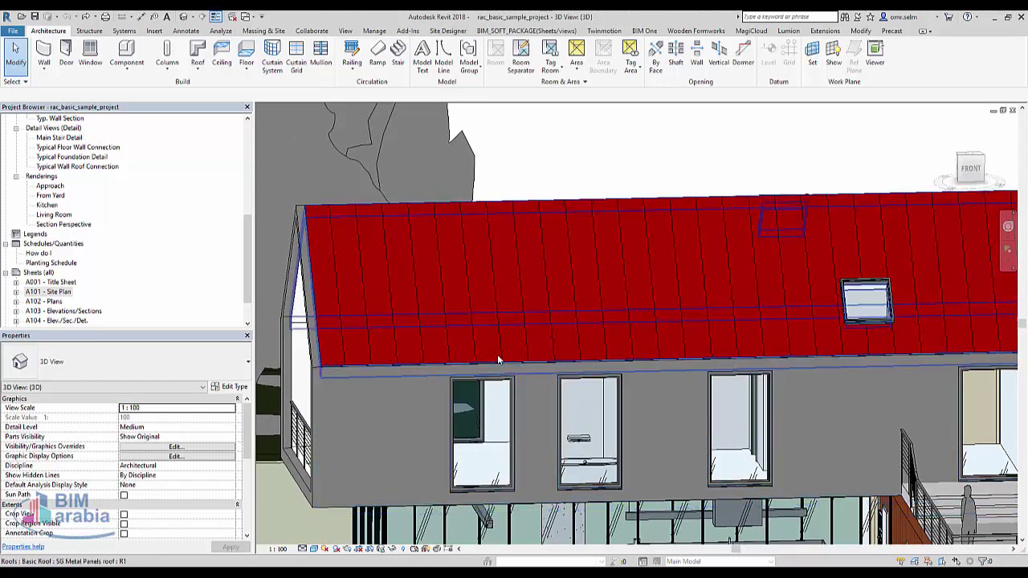
click(129, 71)
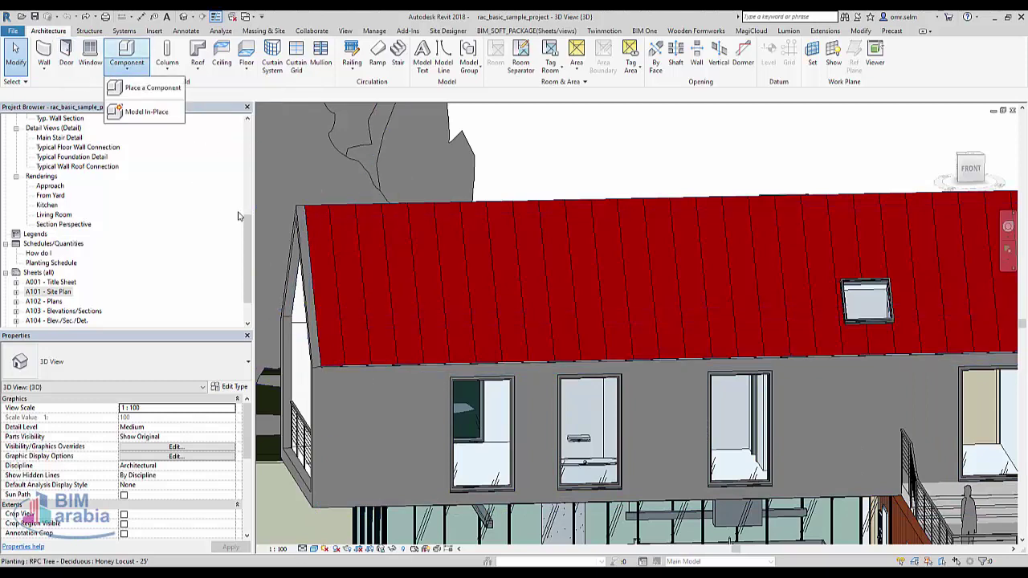
click(159, 112)
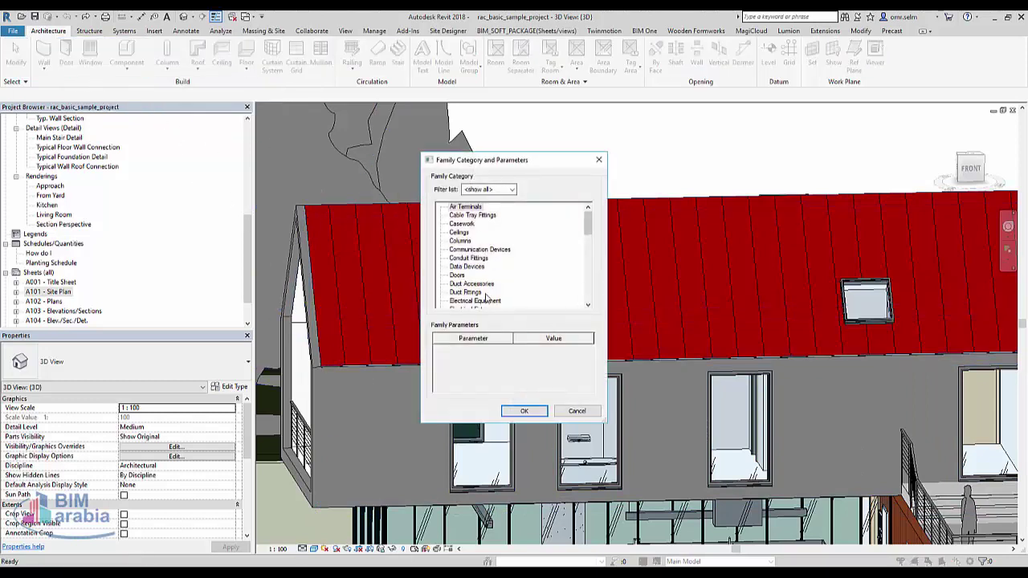
key(w)
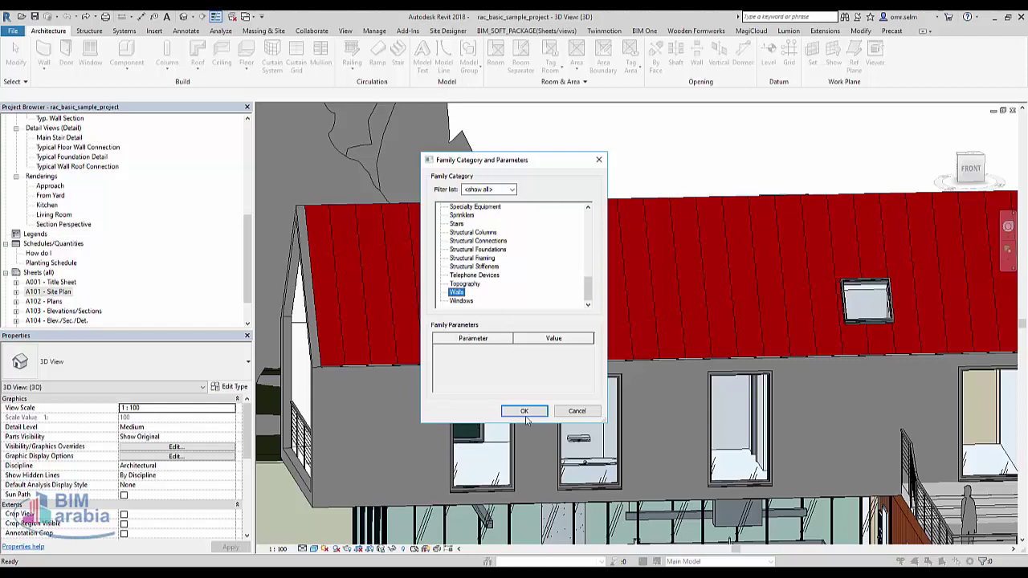
click(524, 412)
click(527, 315)
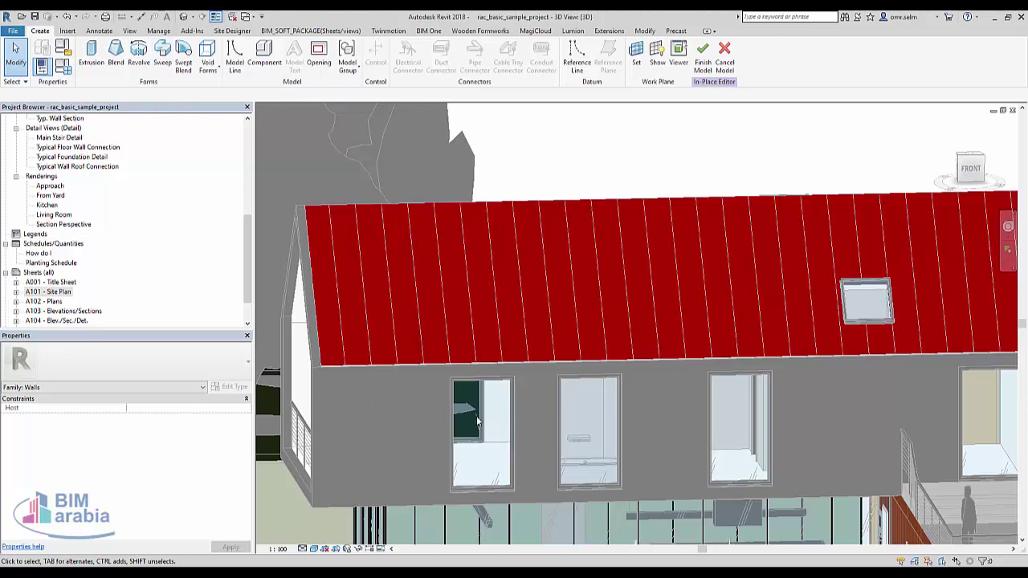
- Sketch a horizontal sweep path across the upper-floor wall face as work plane
click(162, 54)
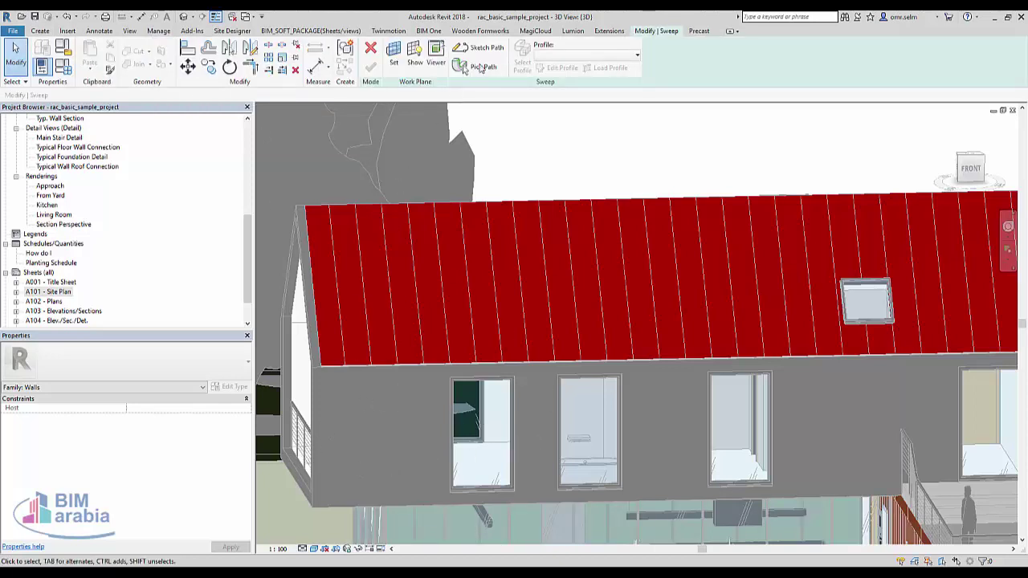
click(480, 48)
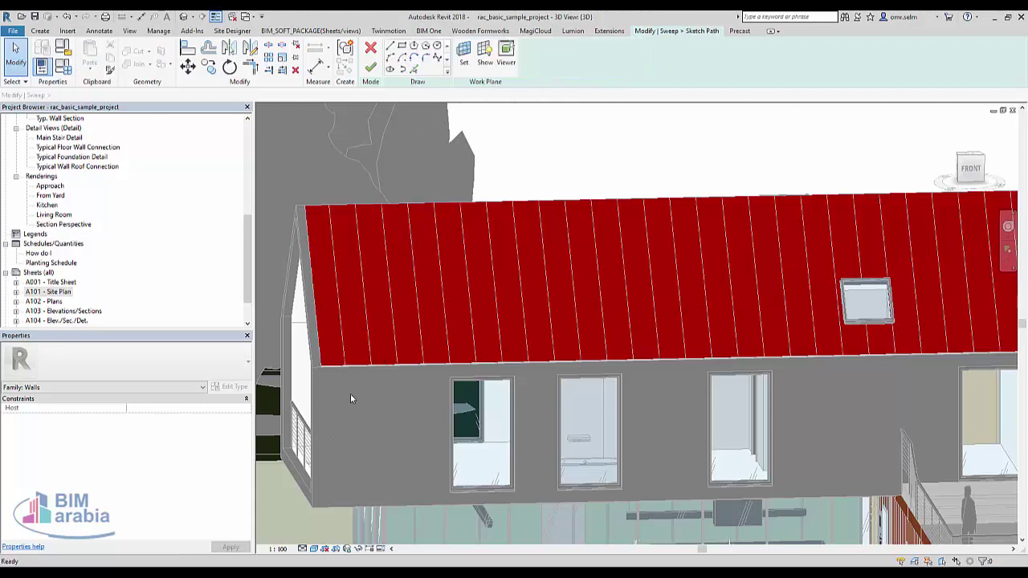
click(464, 55)
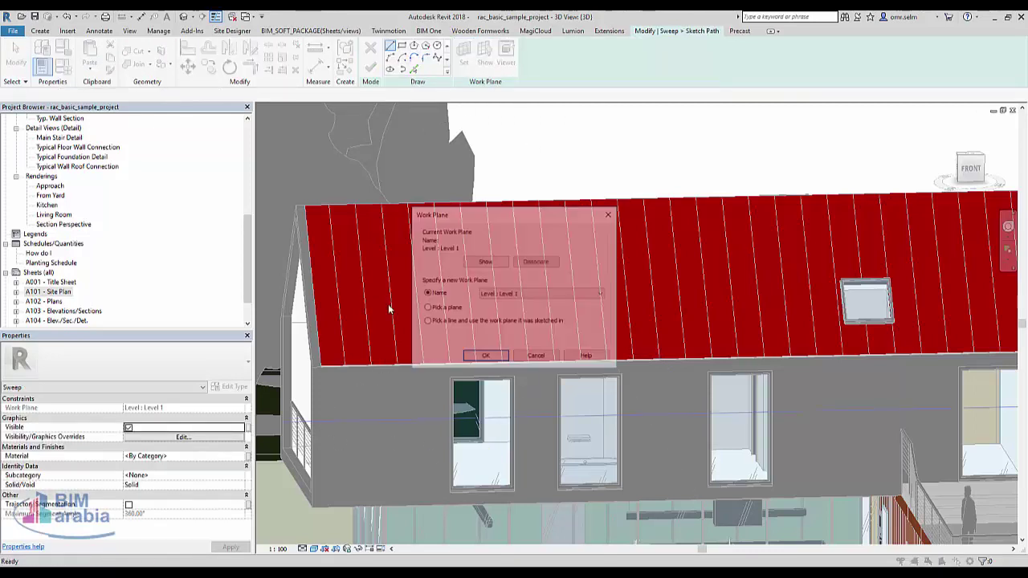
click(475, 359)
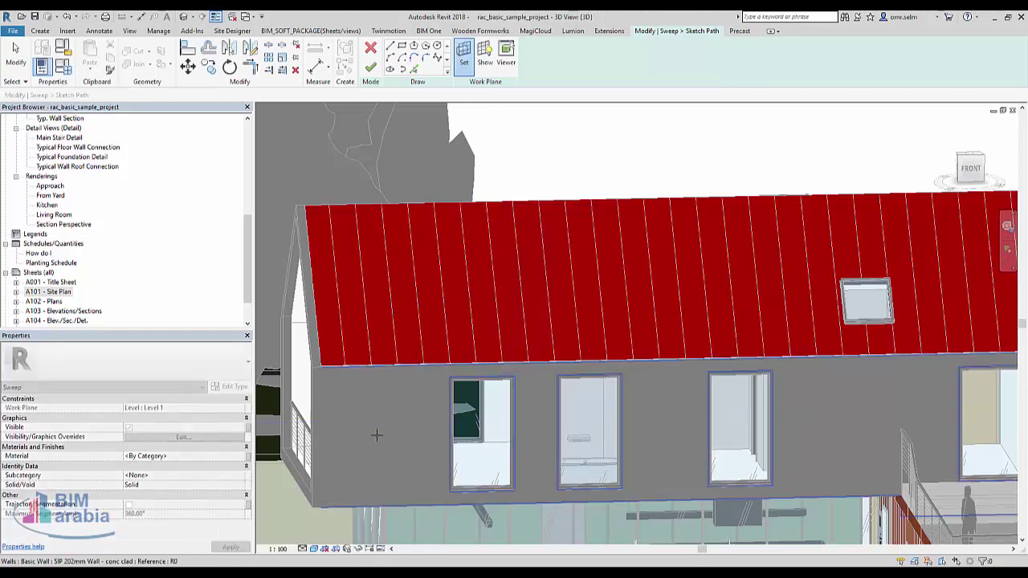
click(374, 431)
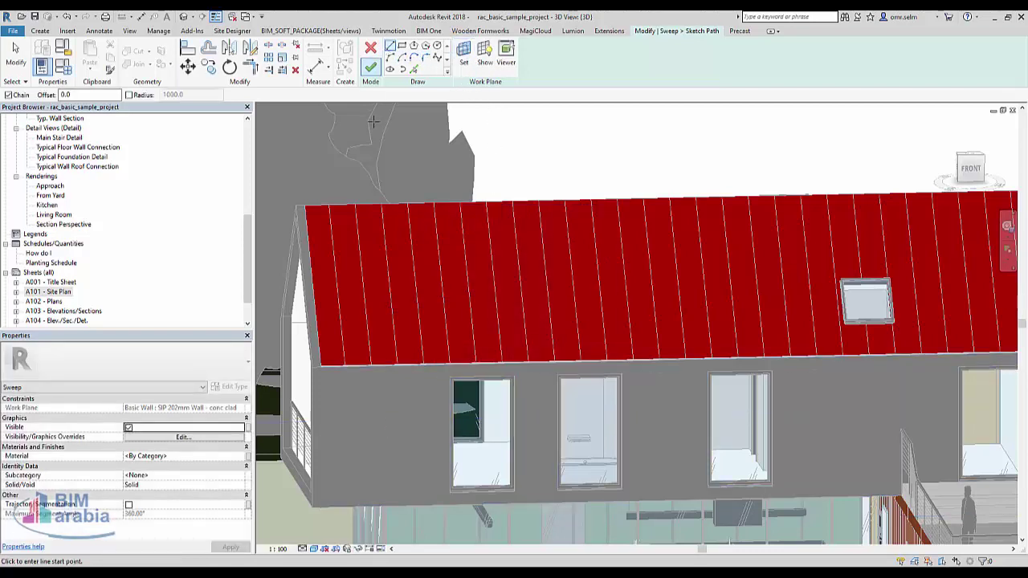
click(320, 440)
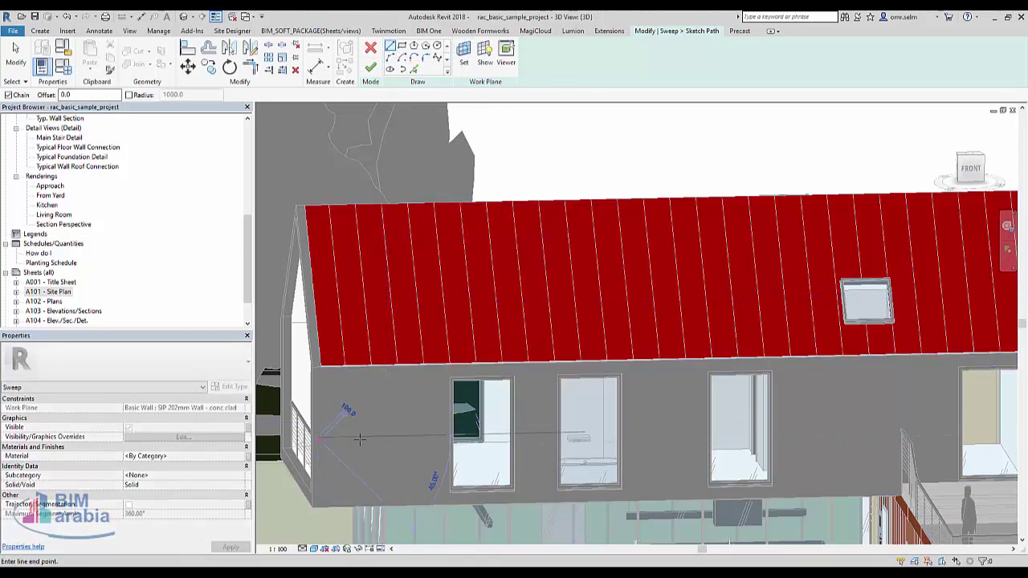
click(914, 416)
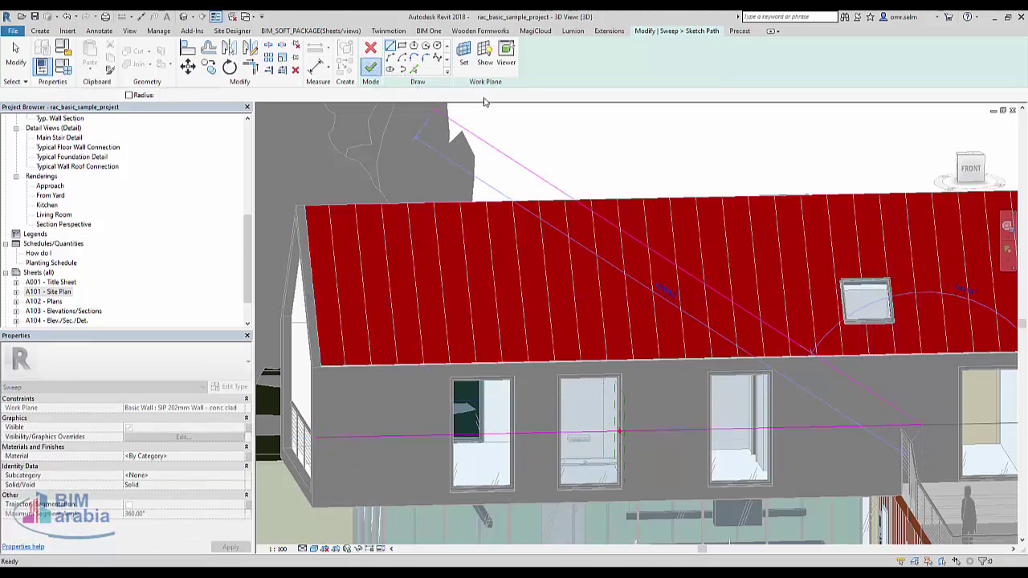
click(370, 67)
- Sketch a small closed sweep profile and finish the sweep along the wall
click(560, 69)
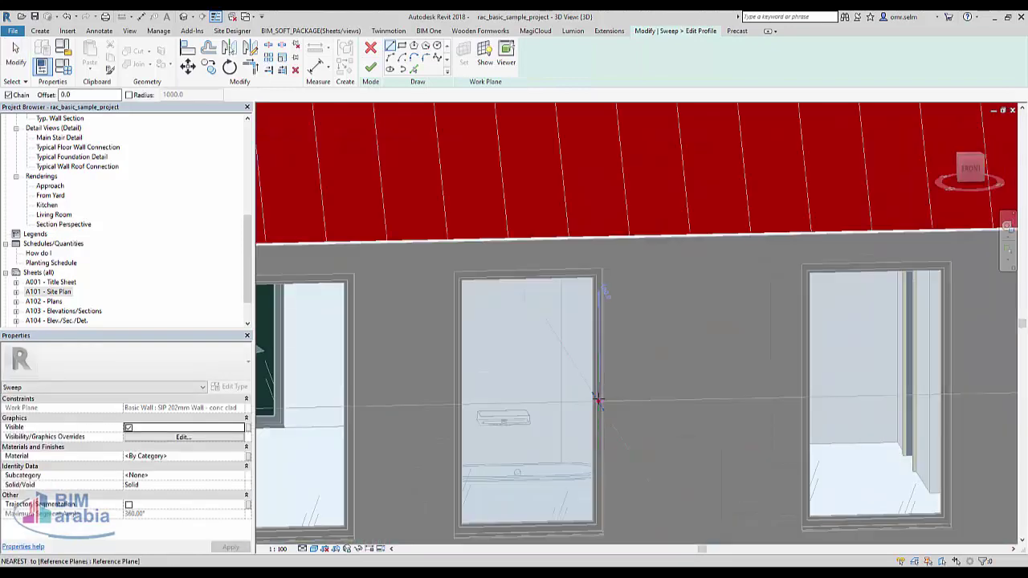
click(598, 400)
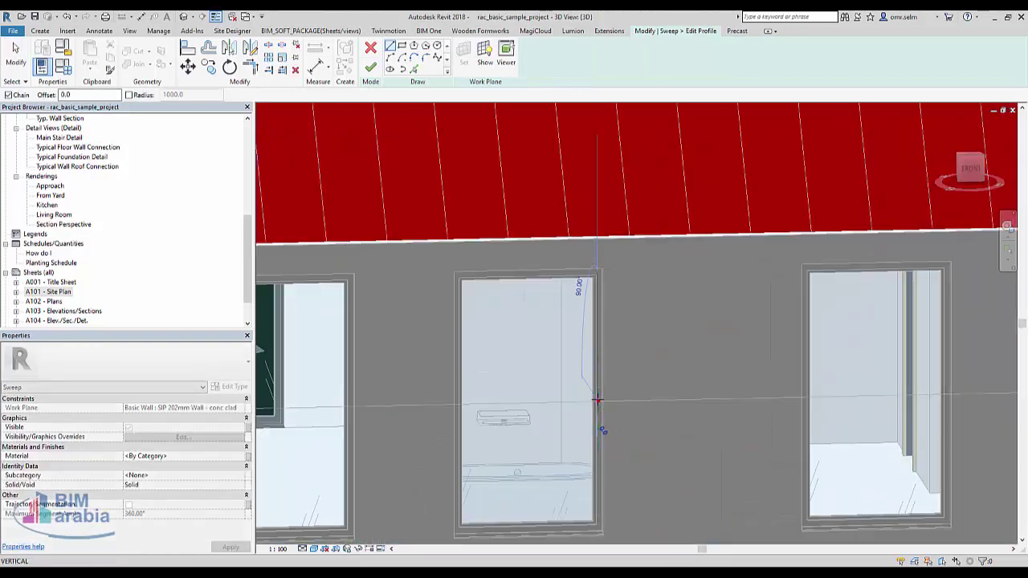
scroll(626, 443, down, 1)
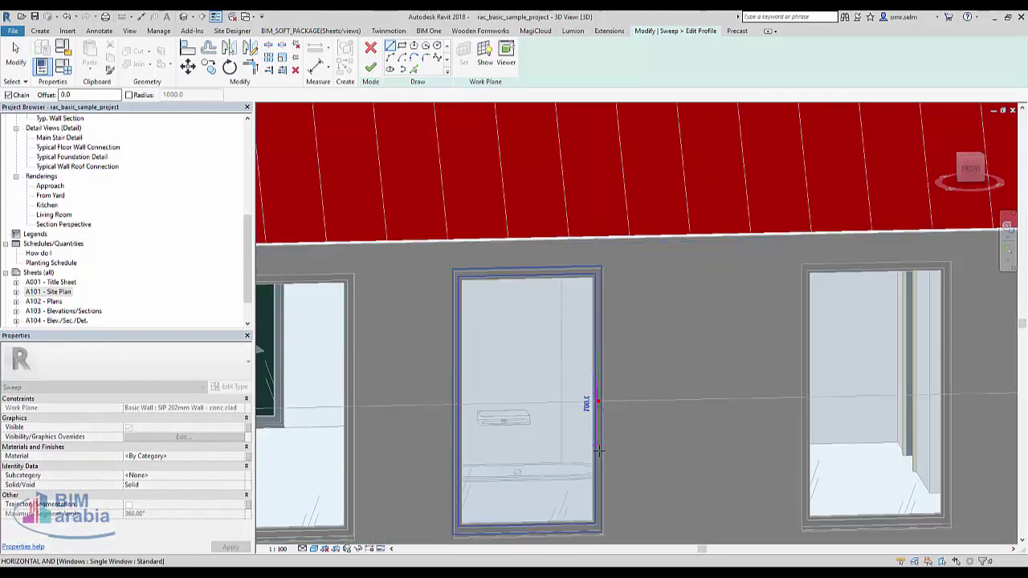
shift+middle_drag(627, 443, 721, 438)
scroll(721, 437, down, 2)
scroll(720, 437, up, 3)
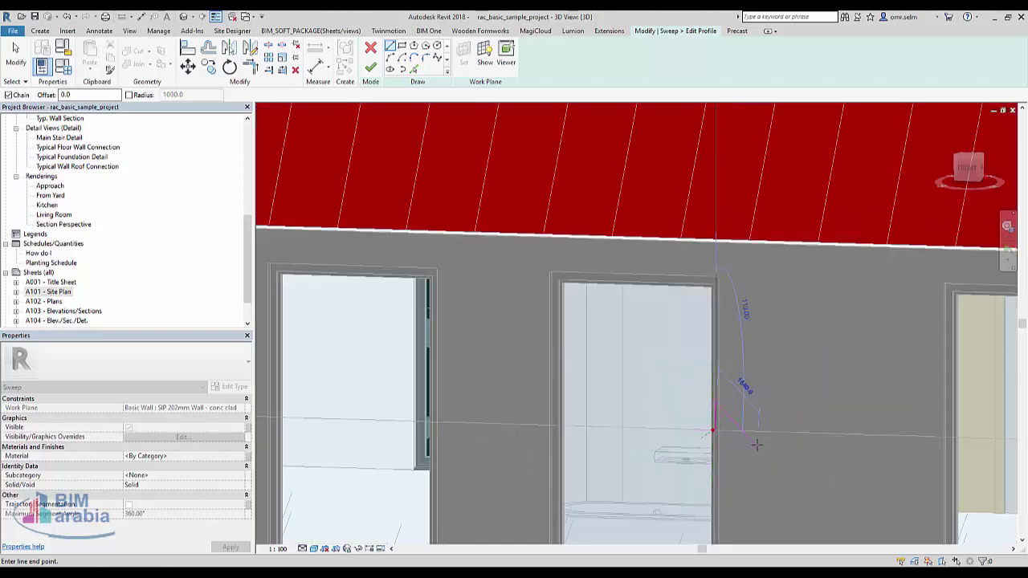
scroll(724, 440, up, 4)
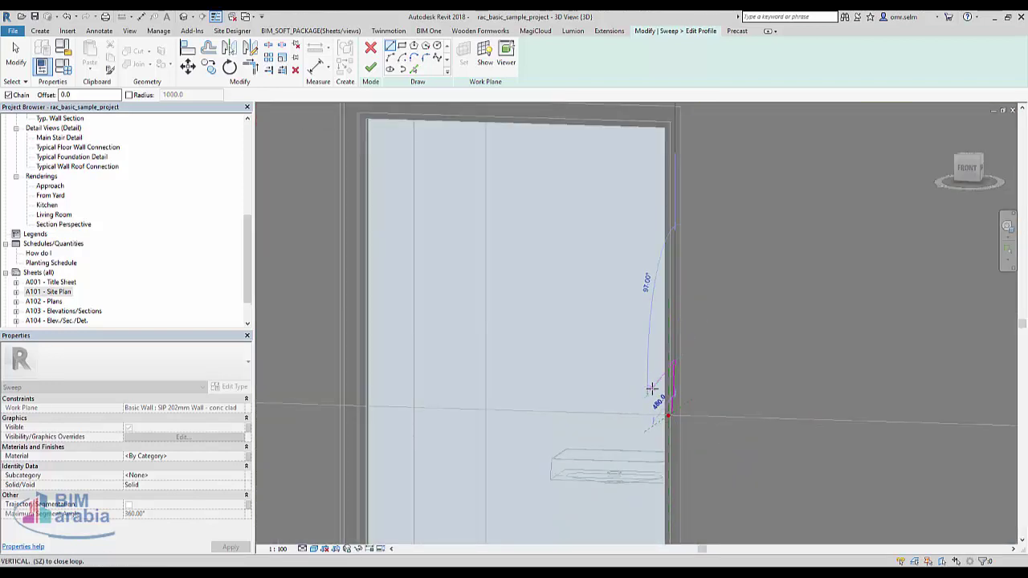
click(671, 424)
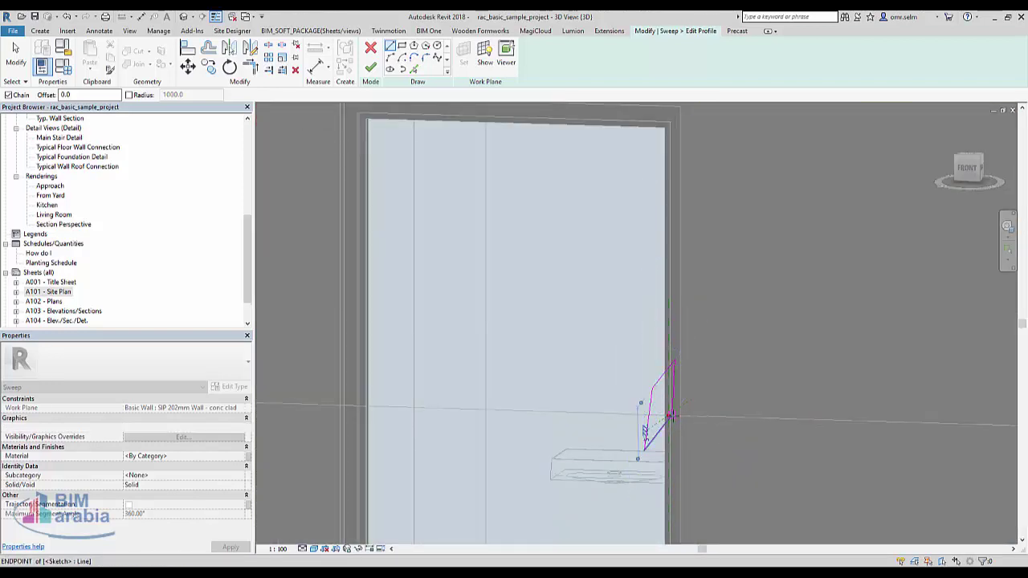
click(380, 68)
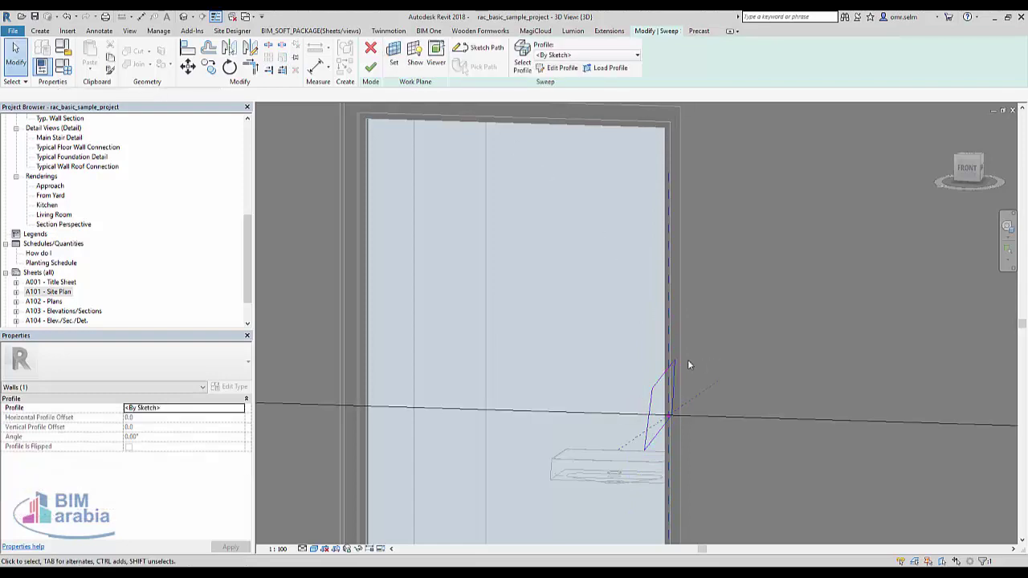
click(371, 67)
- Cancel the in-place model and discard its changes
scroll(604, 372, down, 3)
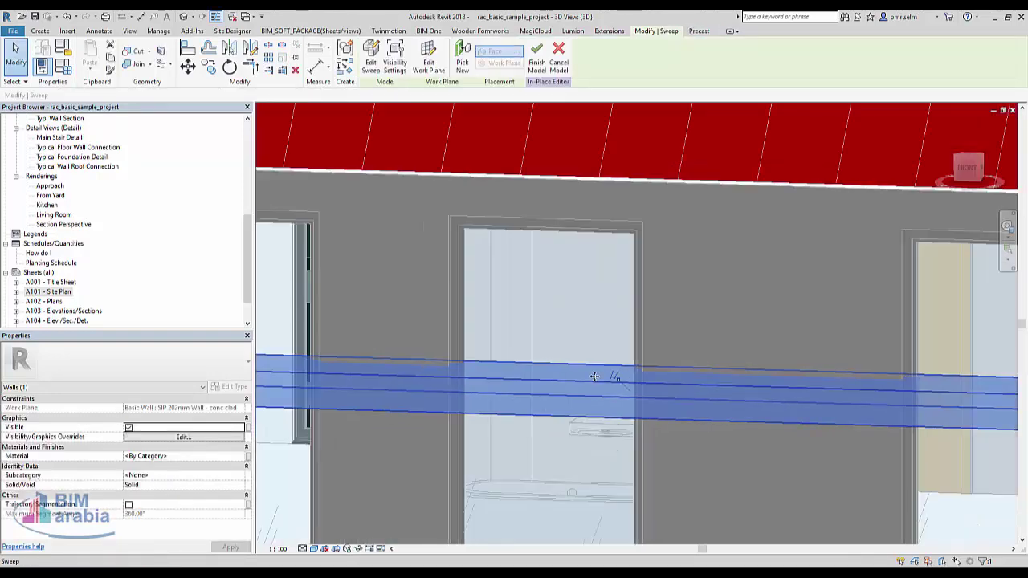
scroll(598, 375, down, 2)
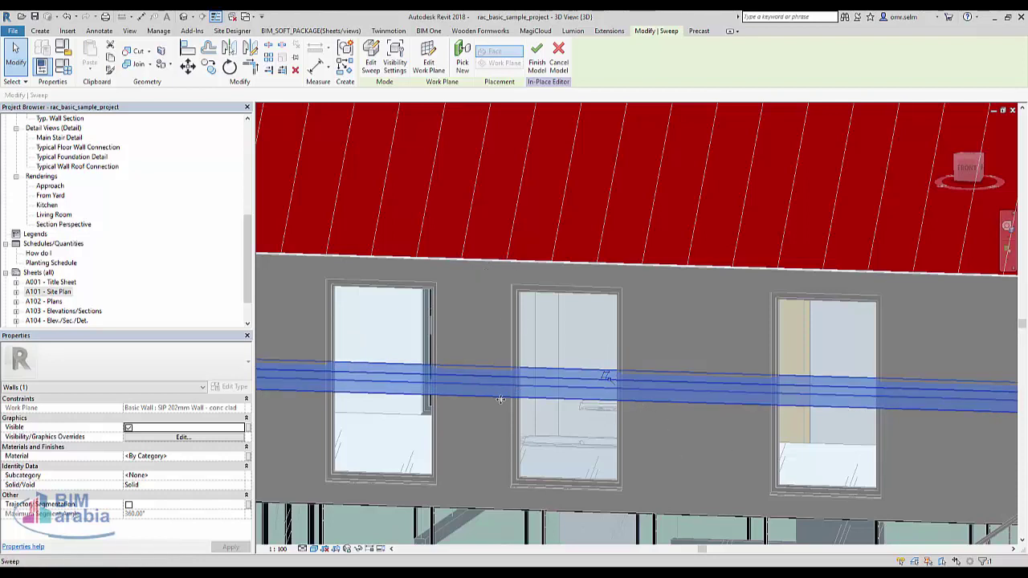
click(559, 56)
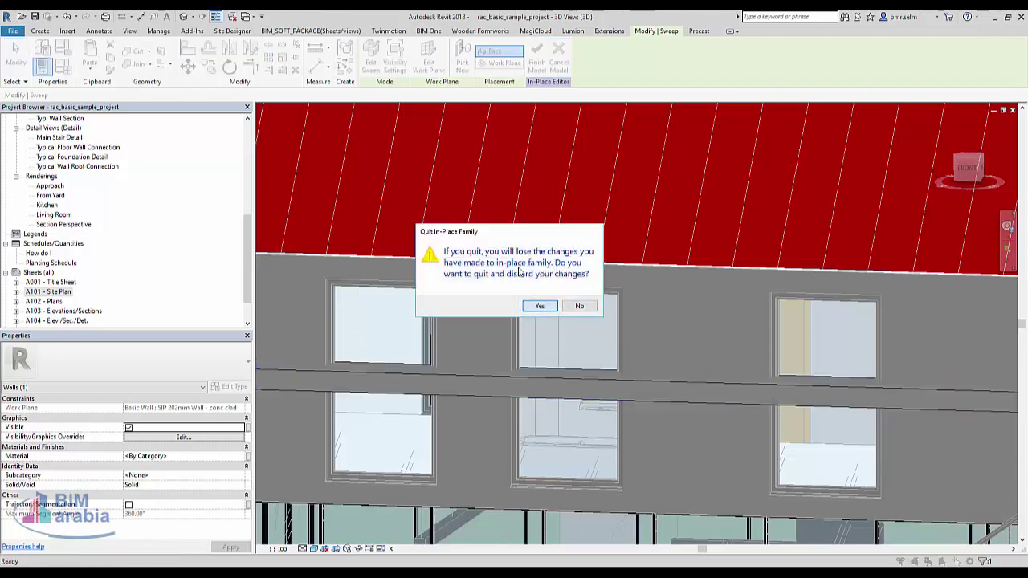
click(540, 307)
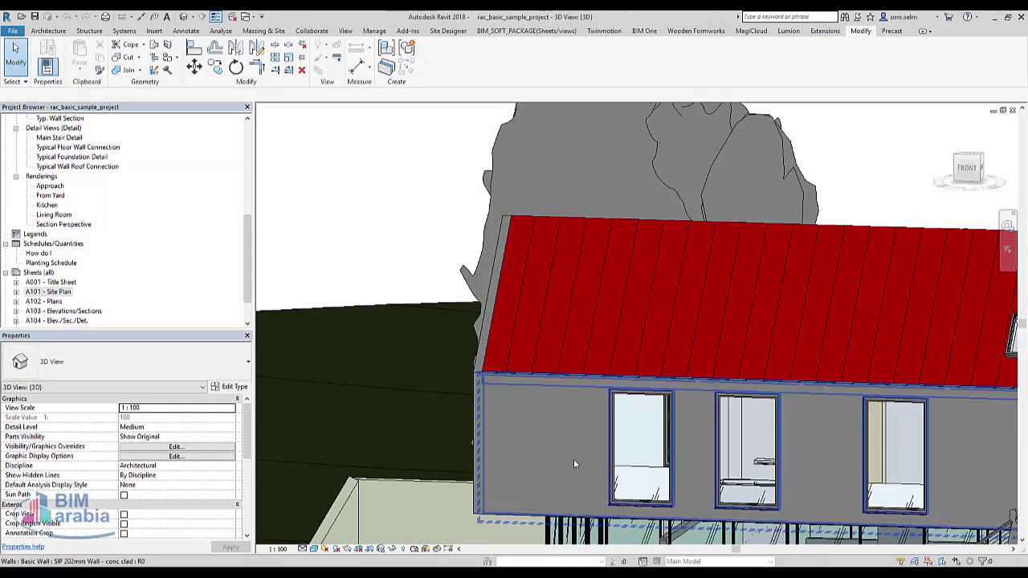
- Select the upper-floor SIP 202mm Wall - conc clad and open its Type Properties
middle_drag(574, 464, 504, 386)
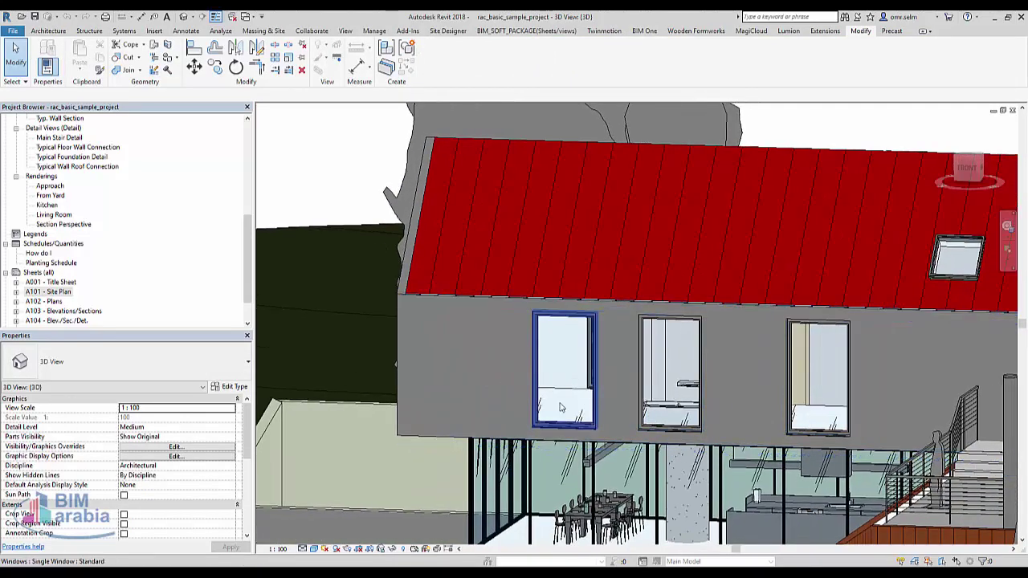
click(50, 30)
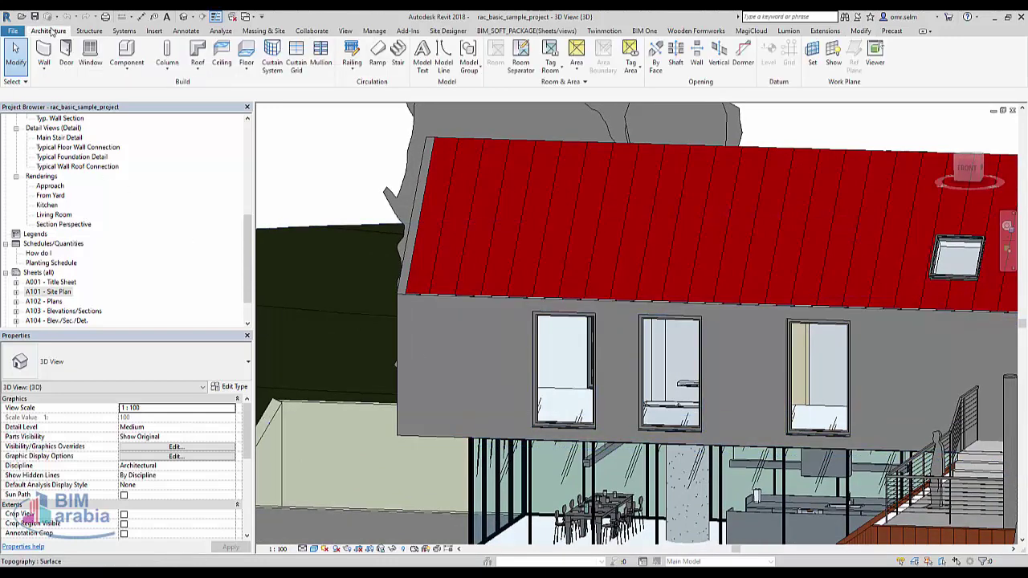
click(454, 345)
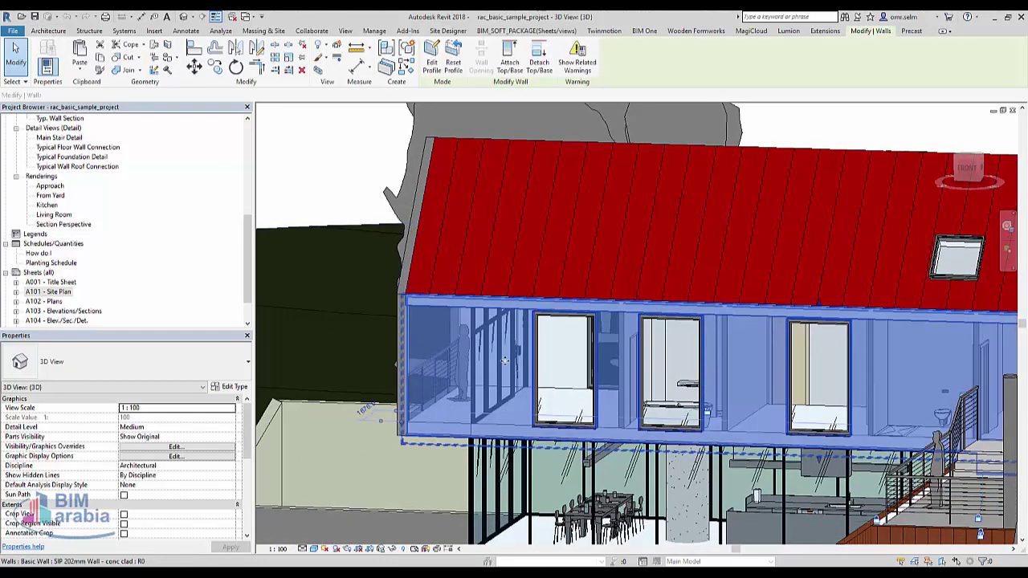
click(233, 387)
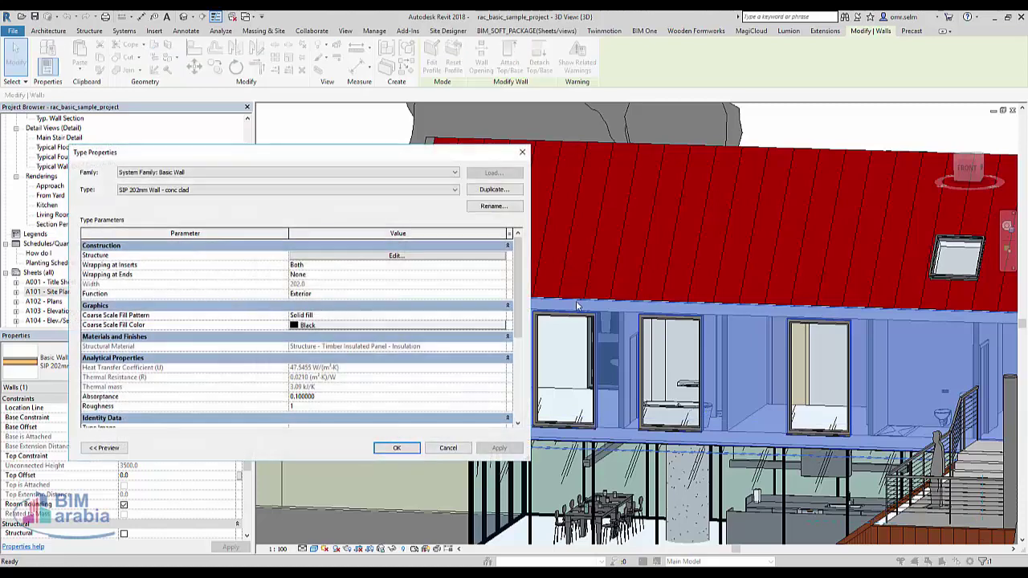
- Open the wall type's structure and show a Section preview
click(361, 256)
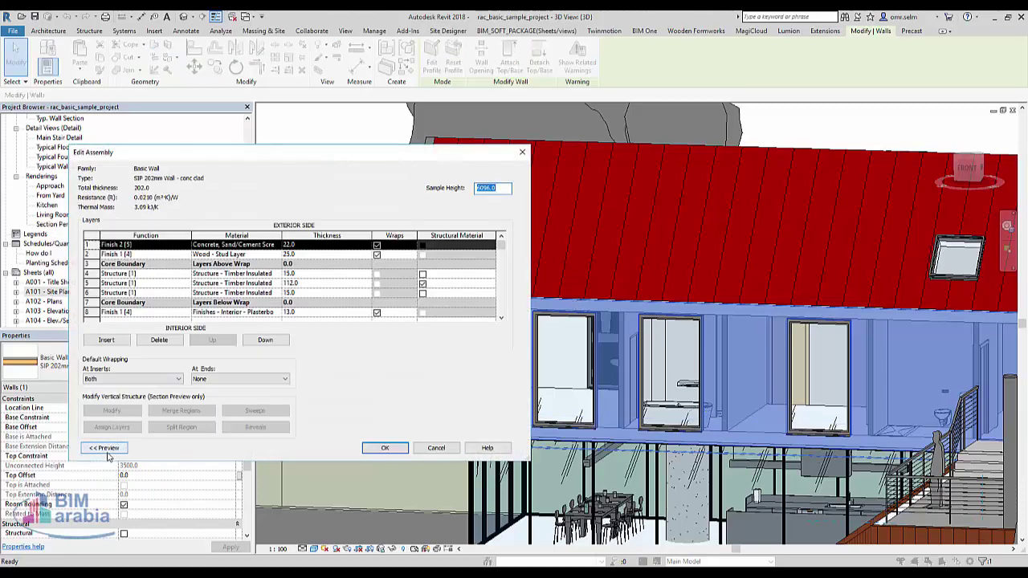
click(106, 448)
click(144, 448)
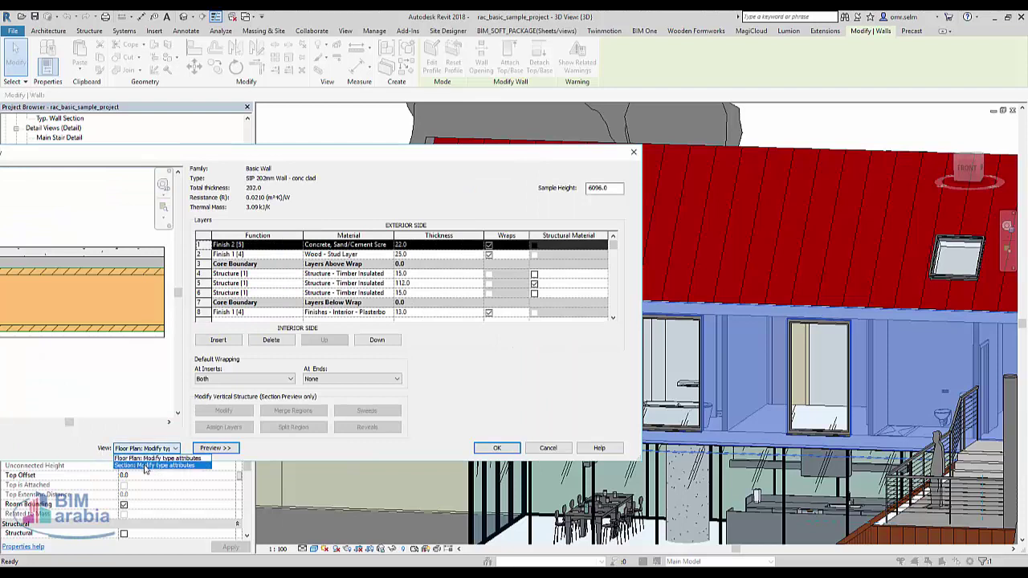
click(145, 466)
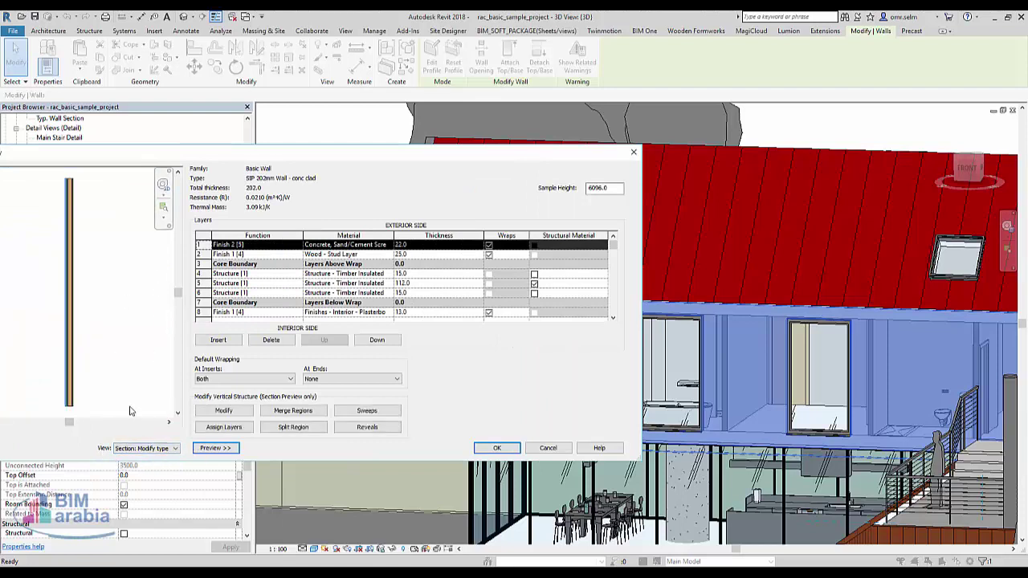
- Add an exterior sweep using M_Dimension Lumber-Profile 38x64 at 500 from the base
click(360, 412)
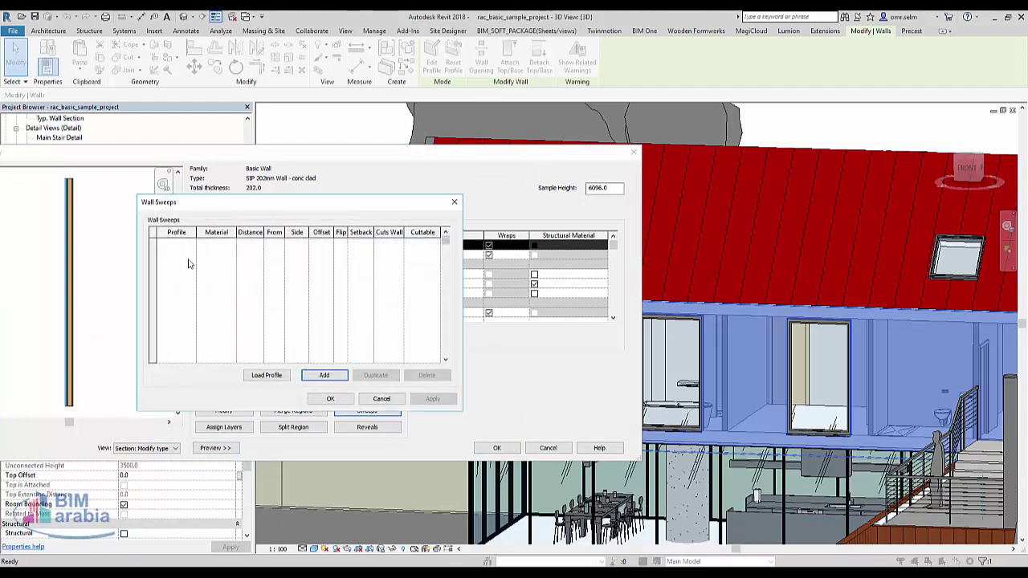
click(324, 376)
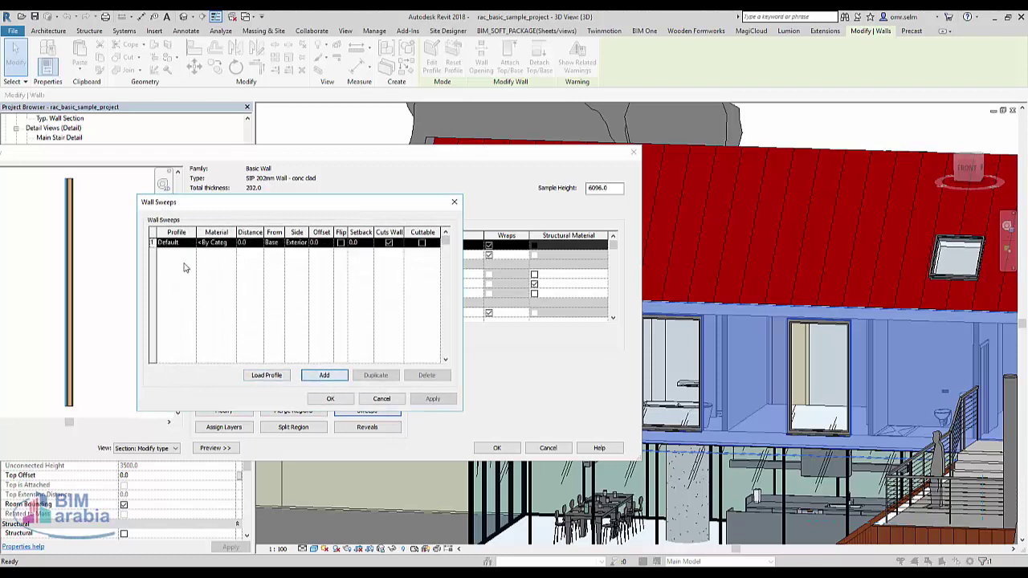
click(186, 242)
click(190, 243)
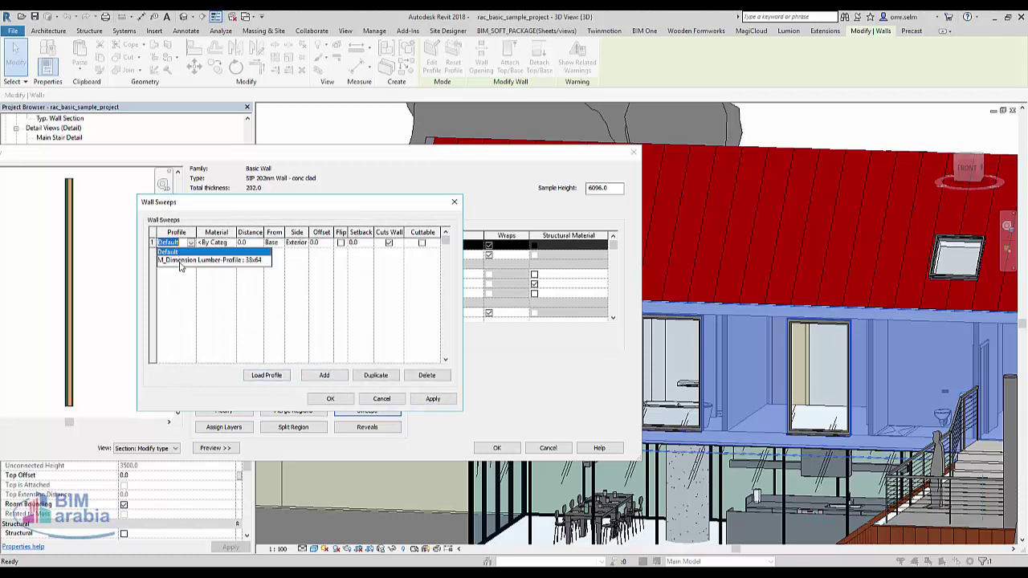
click(181, 265)
text(500)
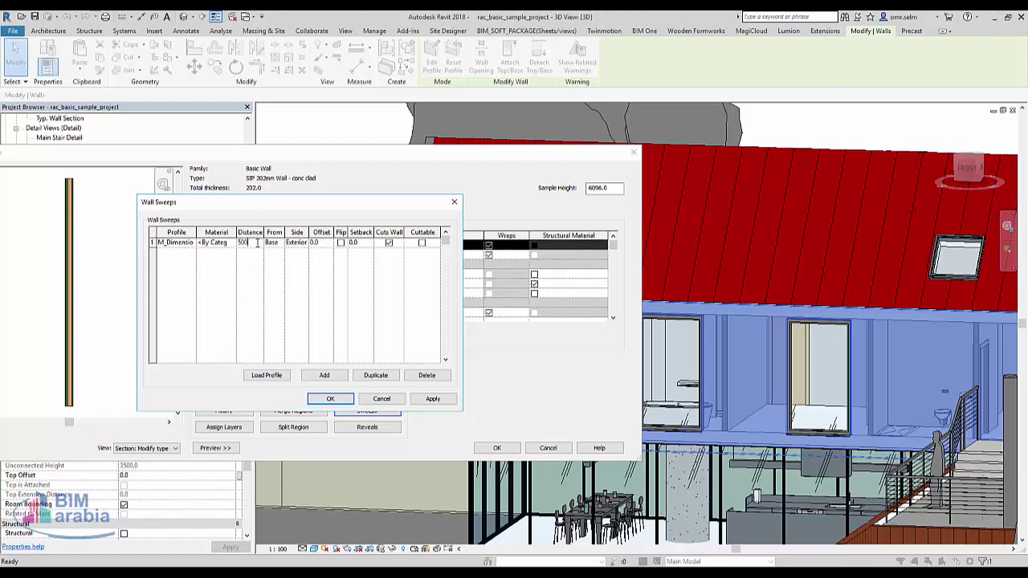
click(445, 401)
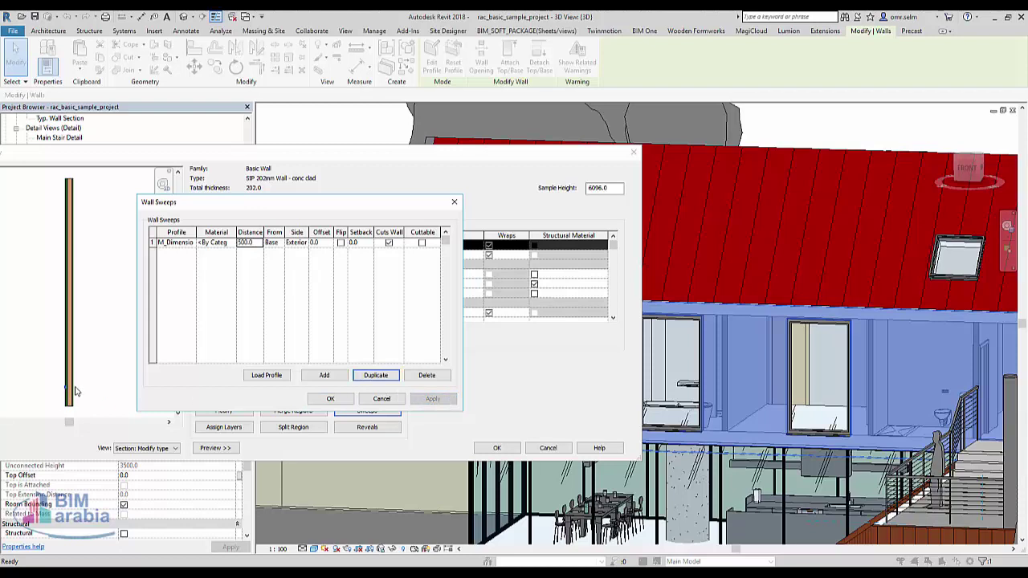
click(348, 404)
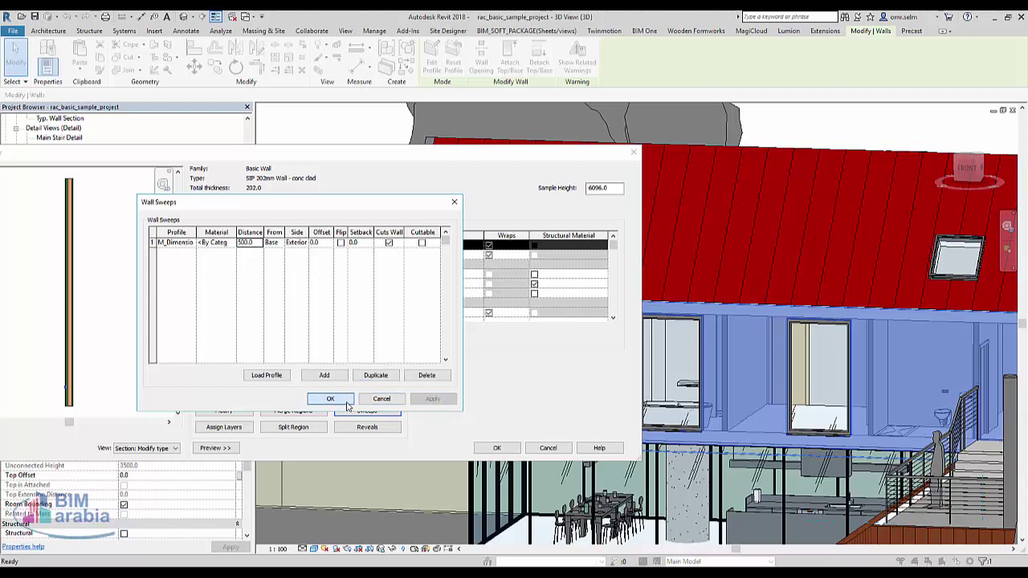
click(348, 404)
- Confirm the assembly and type changes, then zoom to inspect the wall's new sweep
click(497, 450)
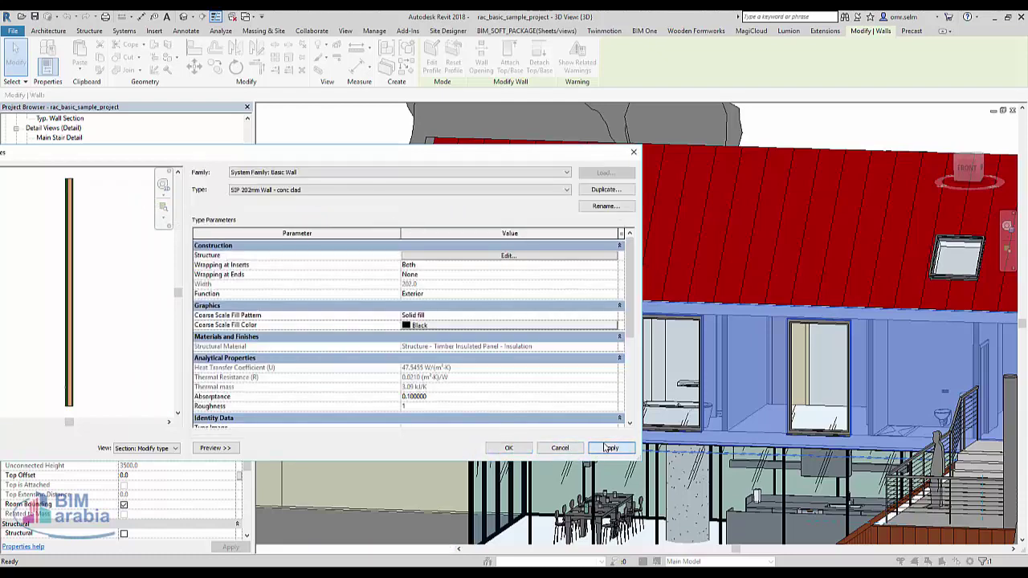
click(514, 450)
scroll(776, 442, up, 1)
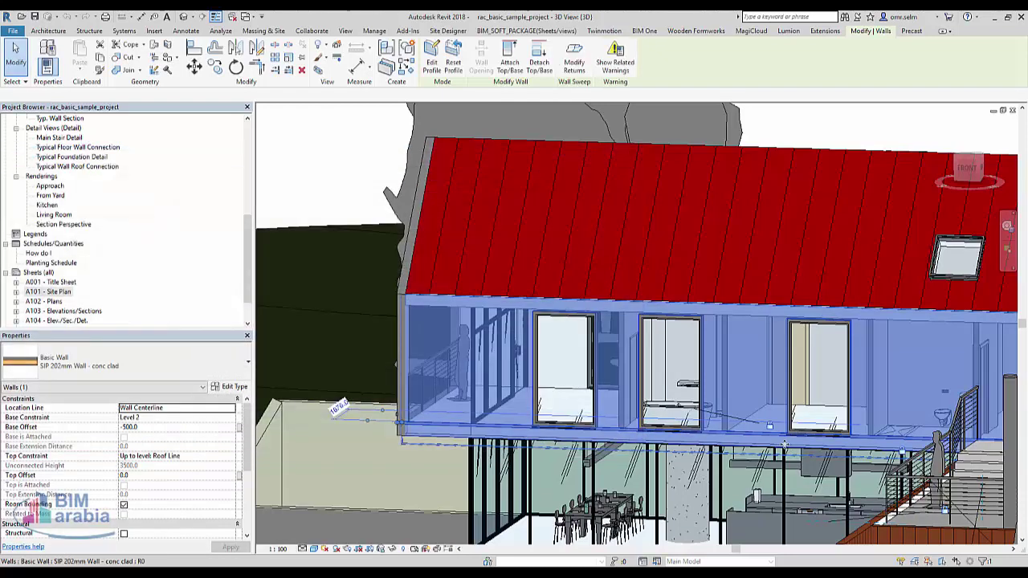
scroll(776, 443, up, 2)
scroll(739, 414, up, 1)
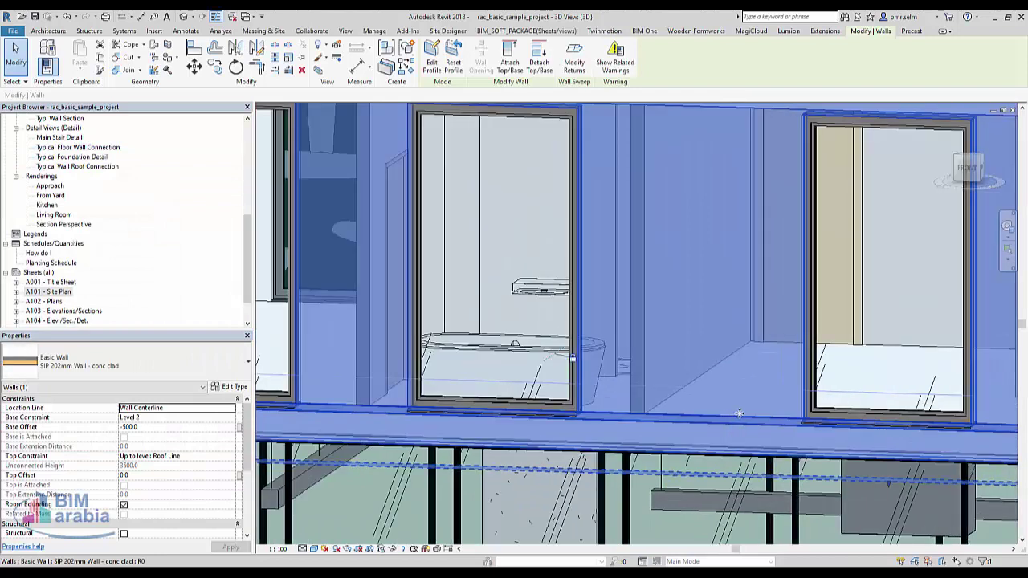
scroll(739, 415, down, 2)
scroll(739, 415, down, 2)
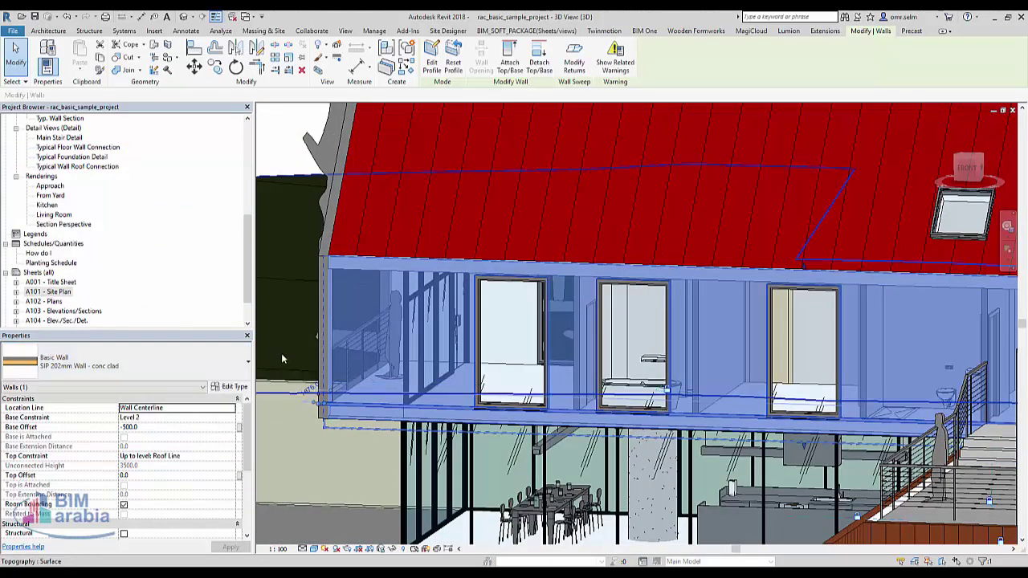
scroll(316, 363, down, 1)
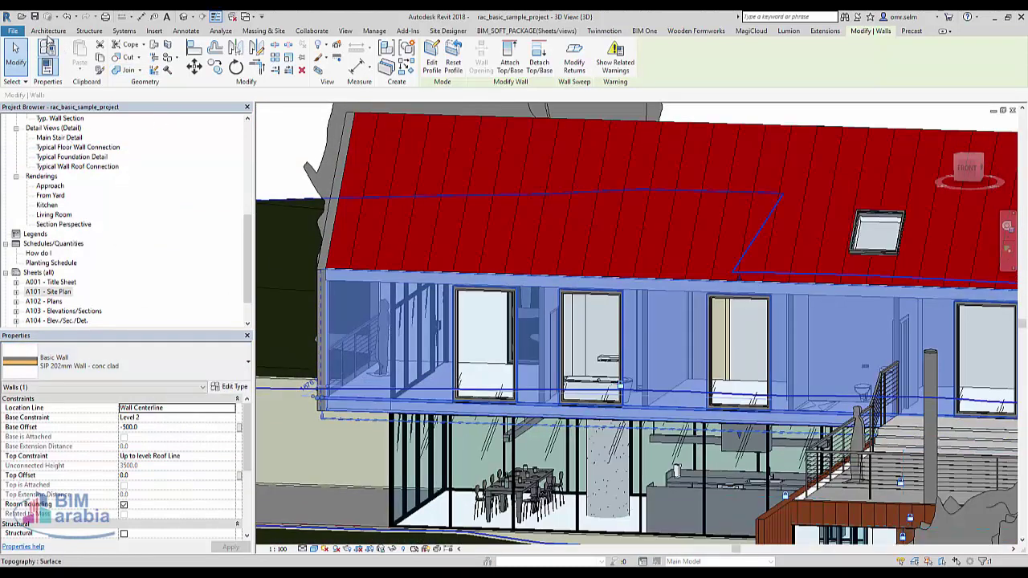
- Place a horizontal Cornice wall sweep on the upper exterior wall between the windows
click(48, 32)
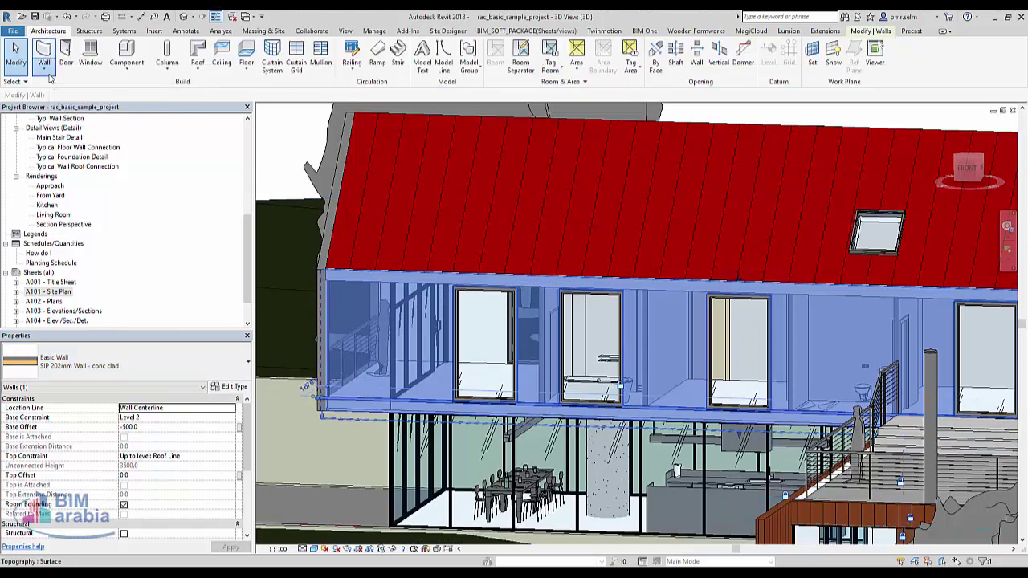
click(43, 70)
click(90, 155)
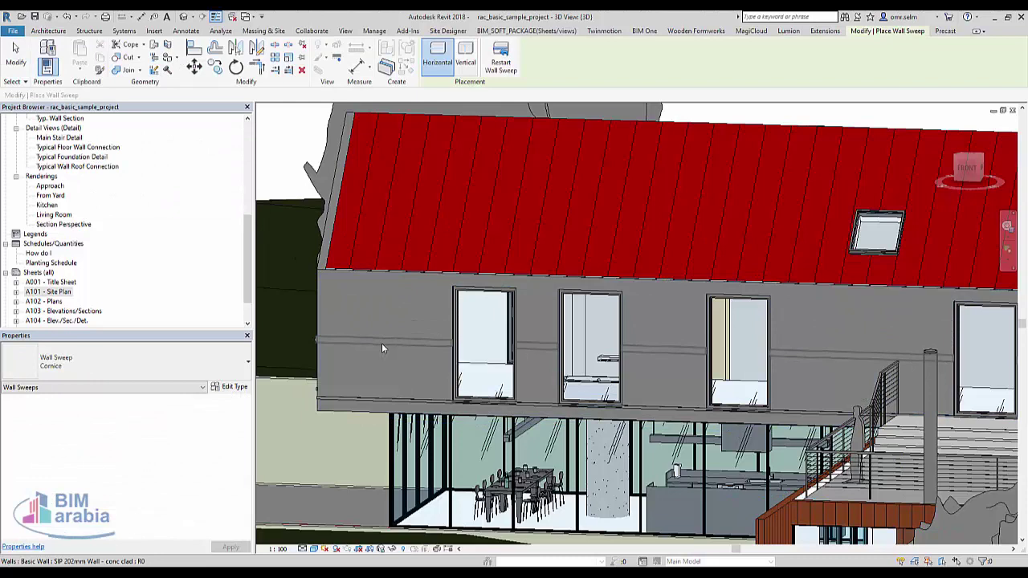
click(382, 344)
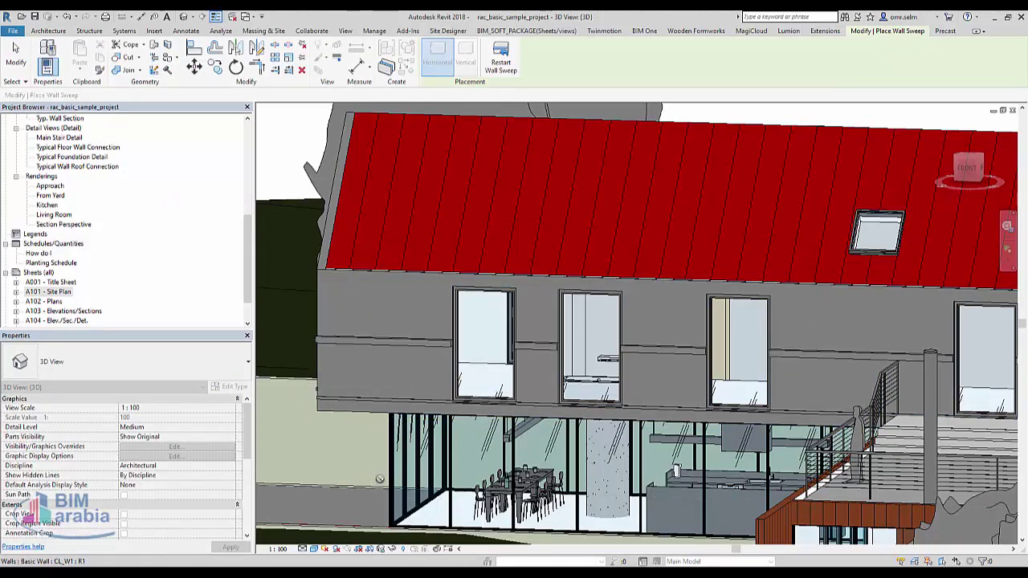
key(Escape)
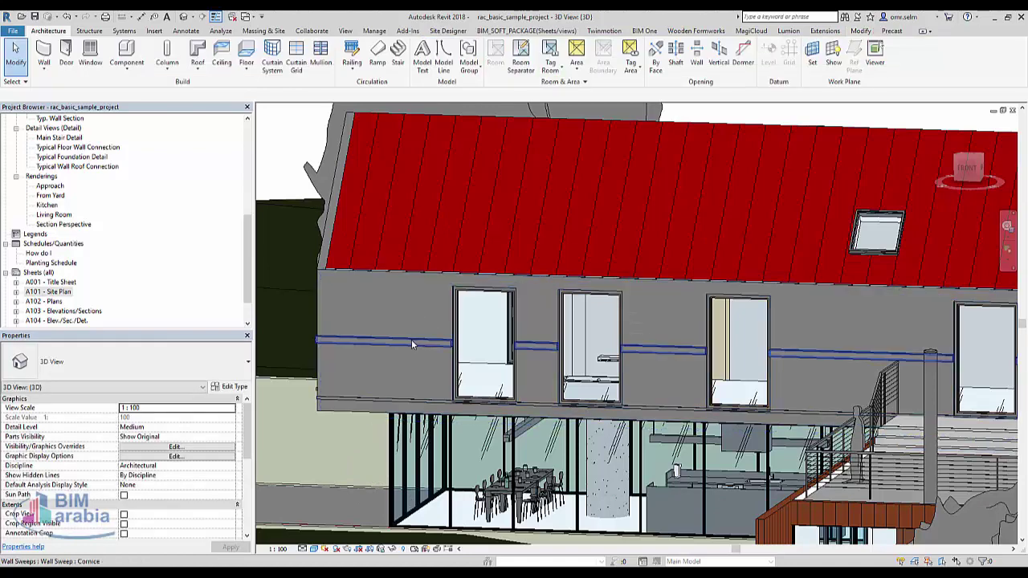
- Drag the Cornice sweep's left end to the window frame, giving length 10771.0
click(367, 345)
scroll(366, 351, up, 3)
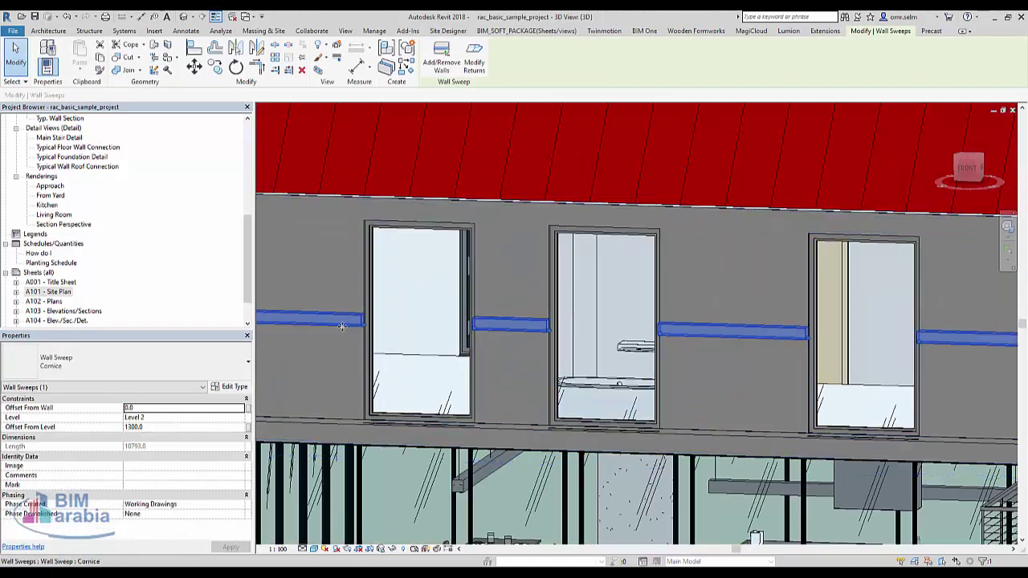
scroll(371, 351, up, 2)
scroll(406, 341, up, 1)
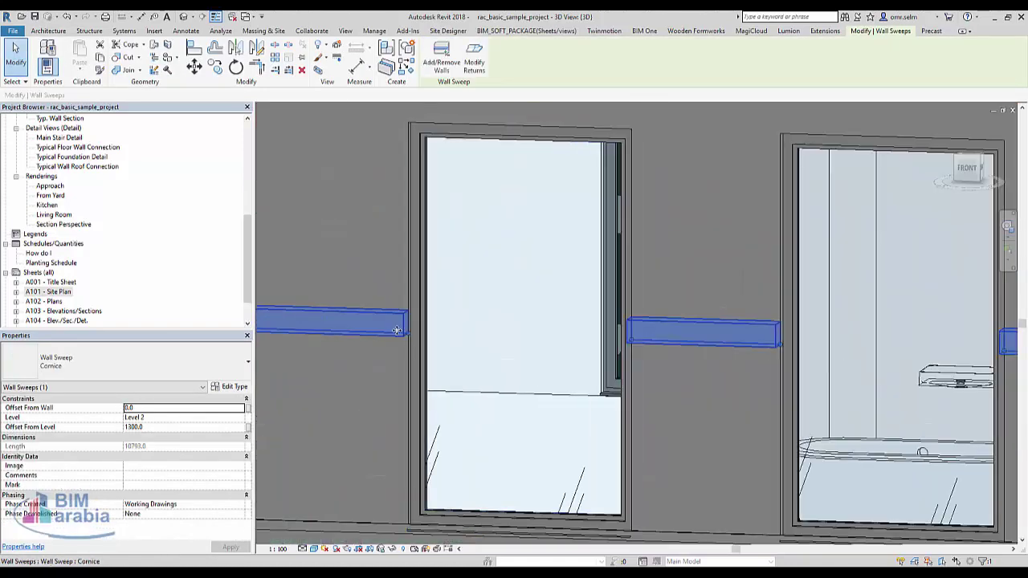
mouse_move(404, 334)
mouse_down()
mouse_move(327, 335)
mouse_move(459, 336)
mouse_up()
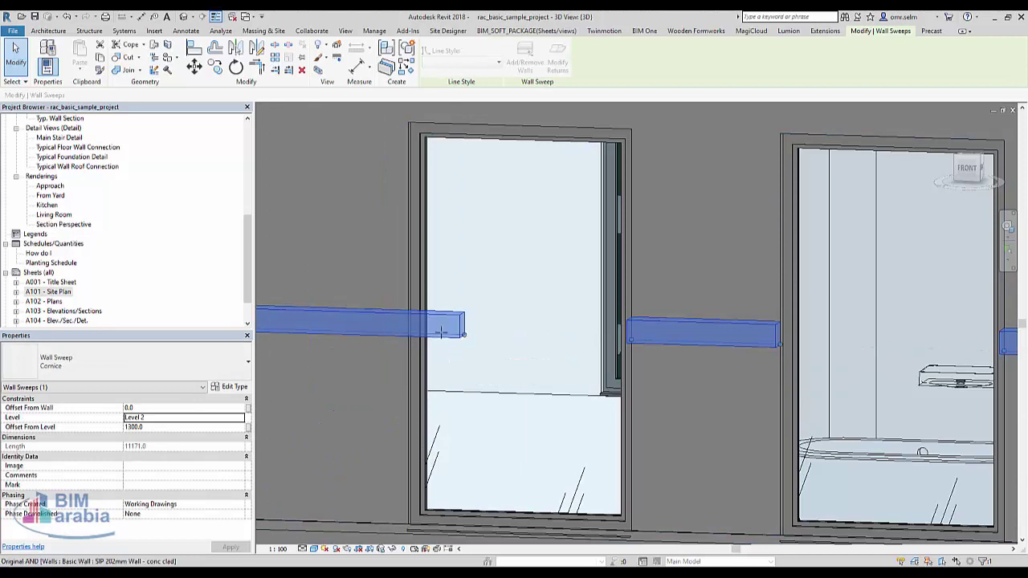
- Undo the accidental line command and start Modify Returns on the sweep
key(l)
key(i)
key(ctrl+z)
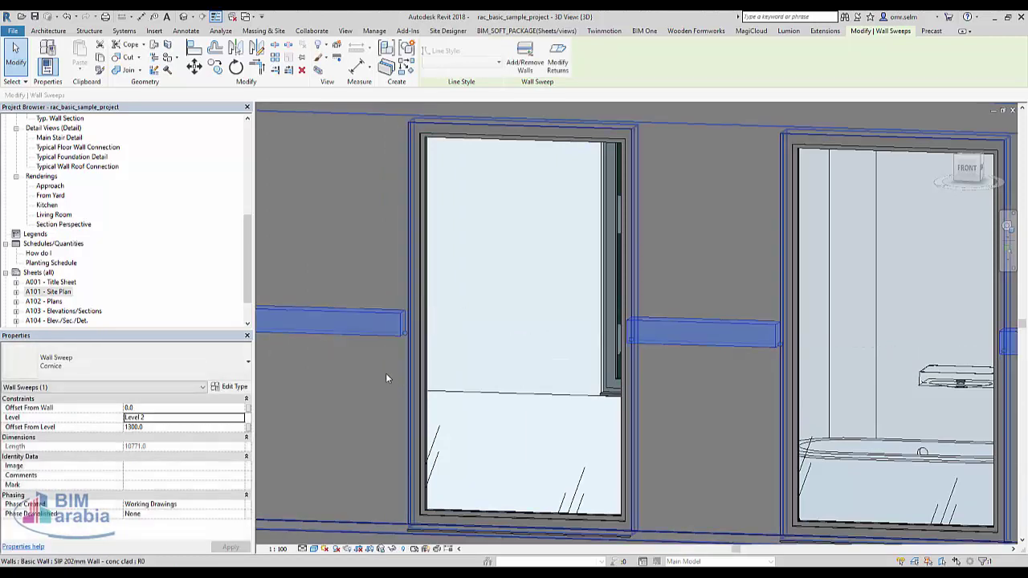
click(562, 58)
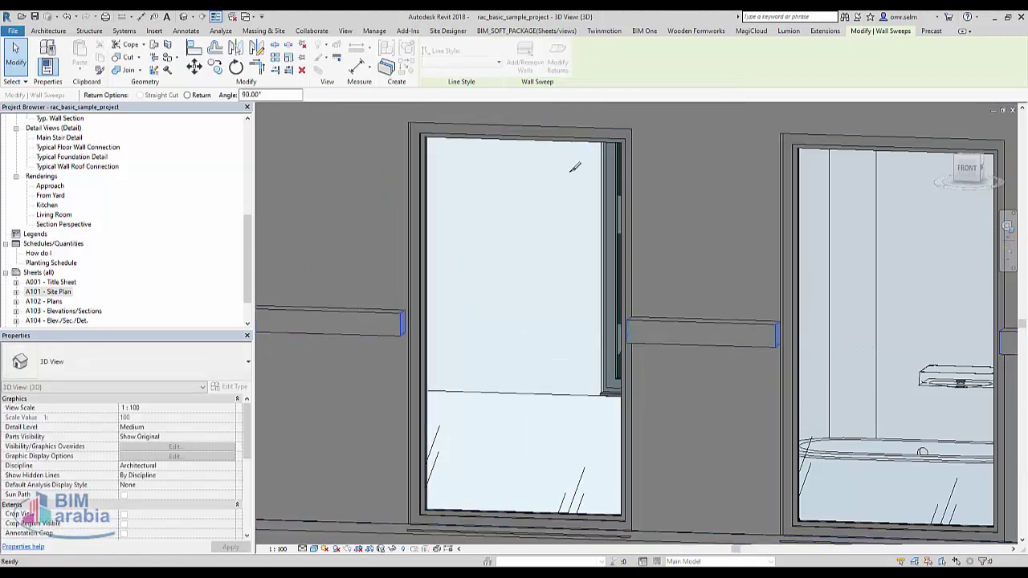
- Exit the returns tool and orbit the view to show the roof gable
middle_drag(442, 393, 804, 351)
scroll(425, 360, down, 1)
scroll(507, 348, down, 2)
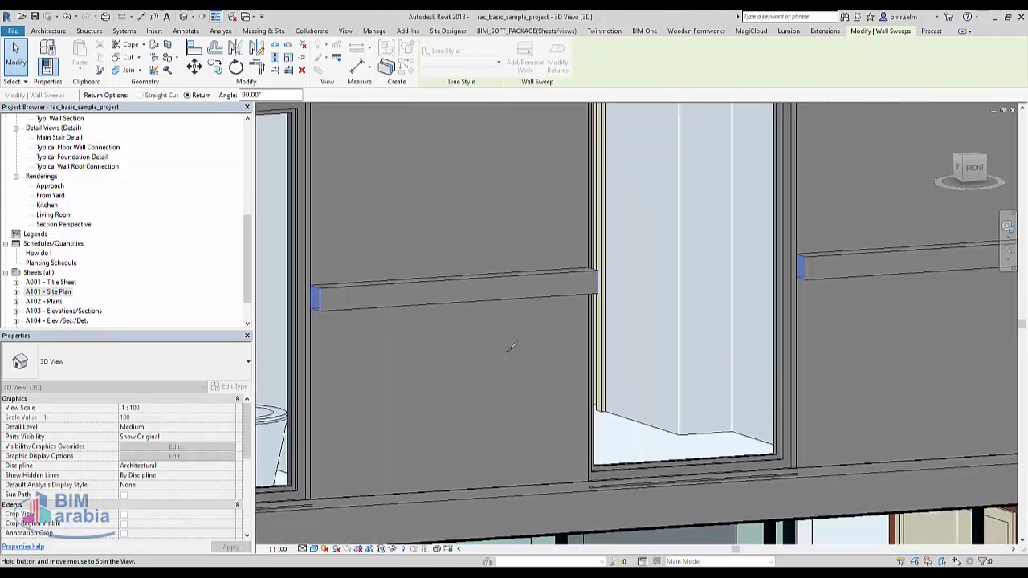
scroll(606, 381, down, 2)
key(Escape)
key(Escape)
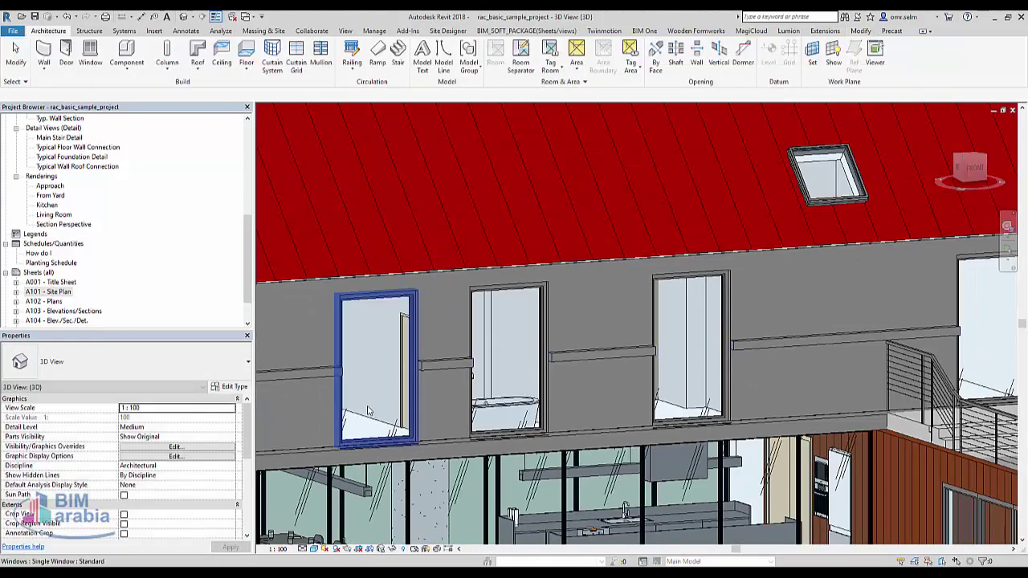
mouse_move(355, 393)
shift+middle_down()
mouse_move(592, 409)
mouse_move(517, 380)
shift+middle_up()
scroll(517, 381, up, 2)
- Add a return to the Cornice sweep's open end beside the window
click(512, 378)
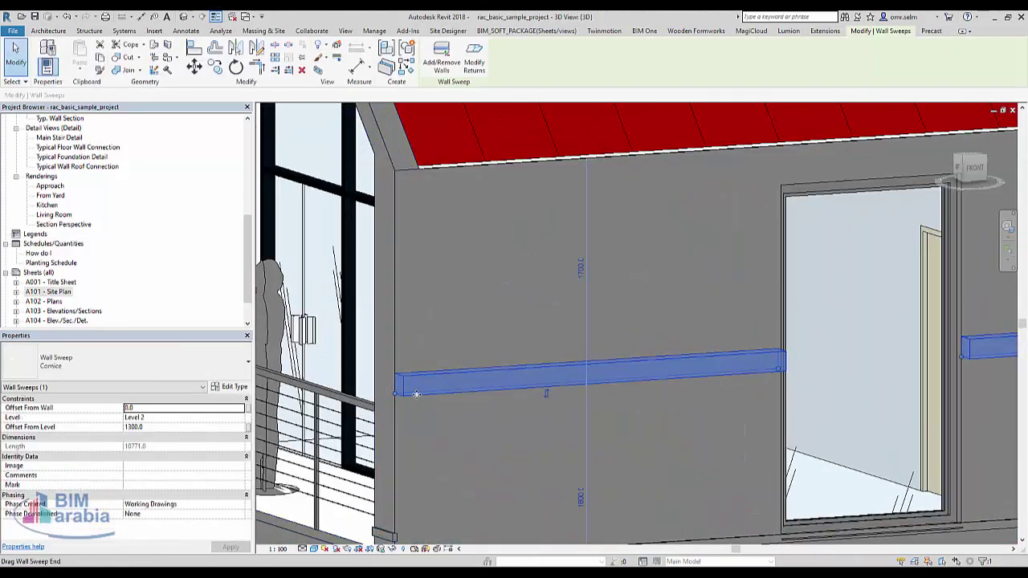
click(160, 376)
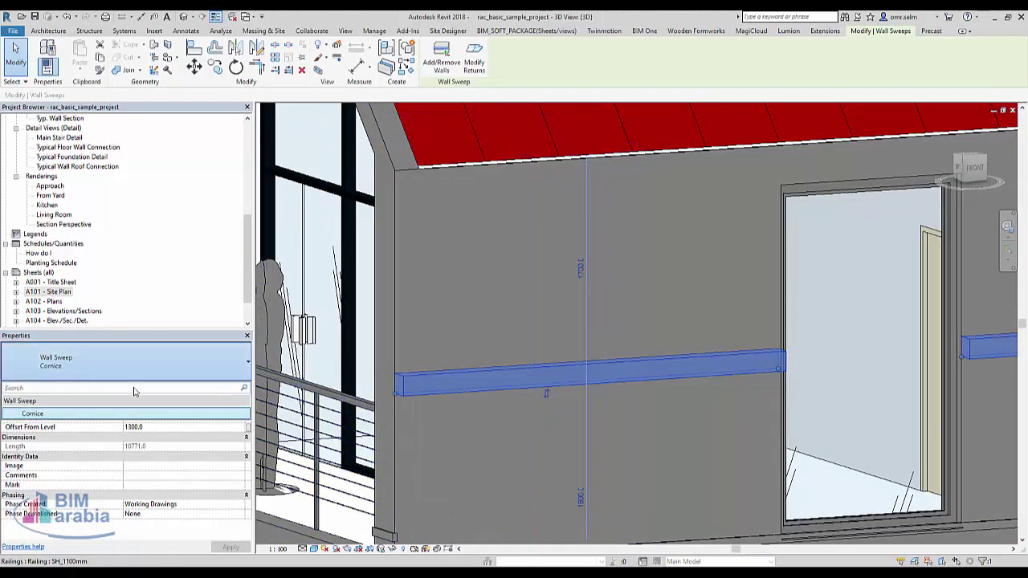
click(155, 359)
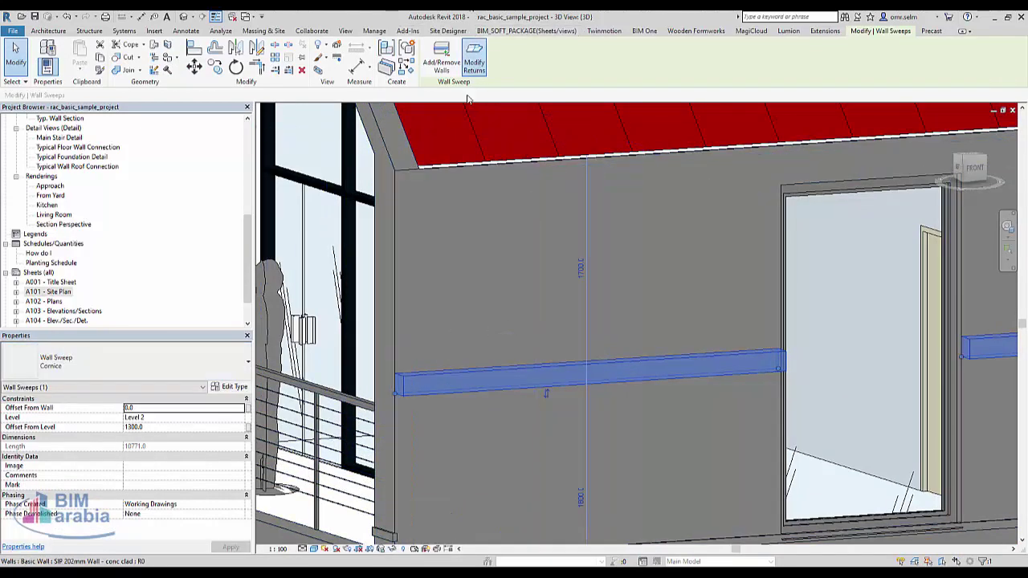
click(474, 60)
scroll(406, 337, up, 5)
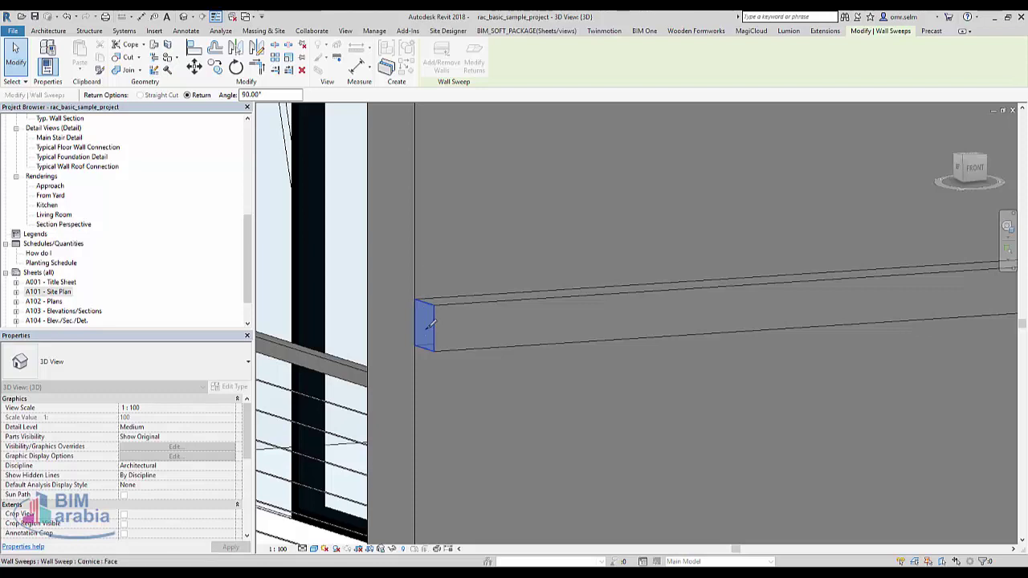
click(430, 328)
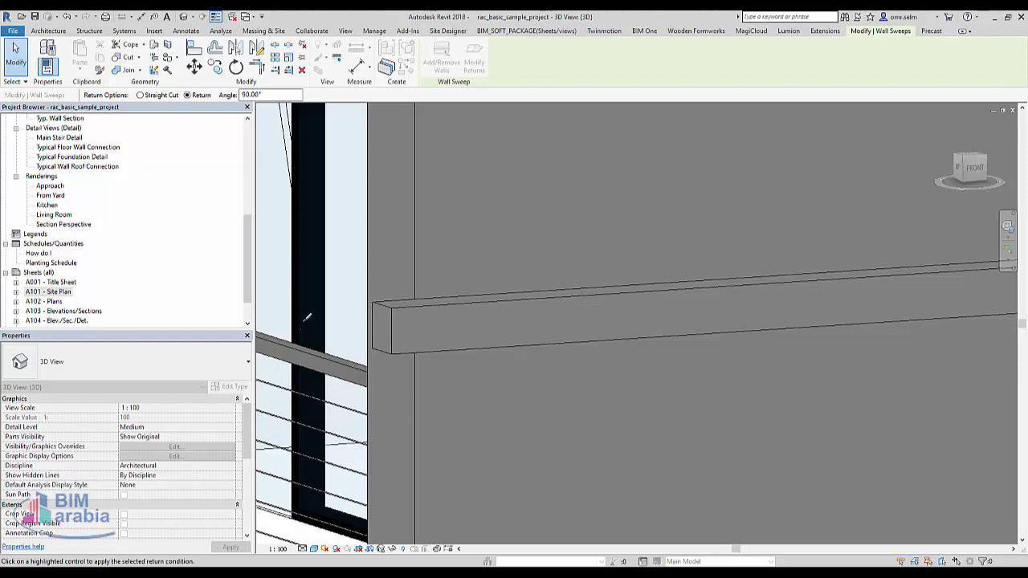
scroll(306, 319, down, 5)
scroll(393, 390, up, 3)
scroll(643, 337, up, 3)
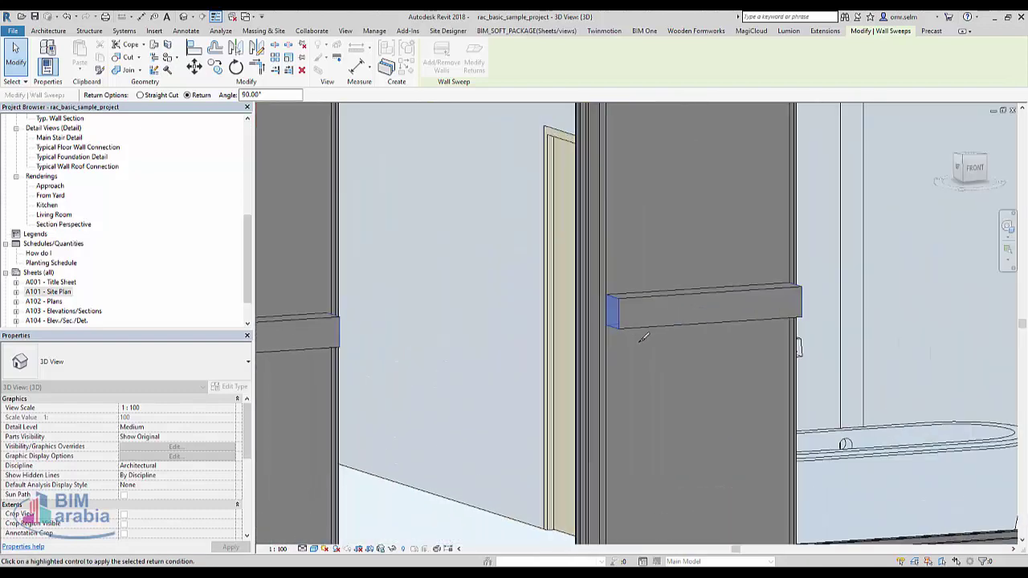
scroll(642, 338, down, 3)
key(Escape)
key(Escape)
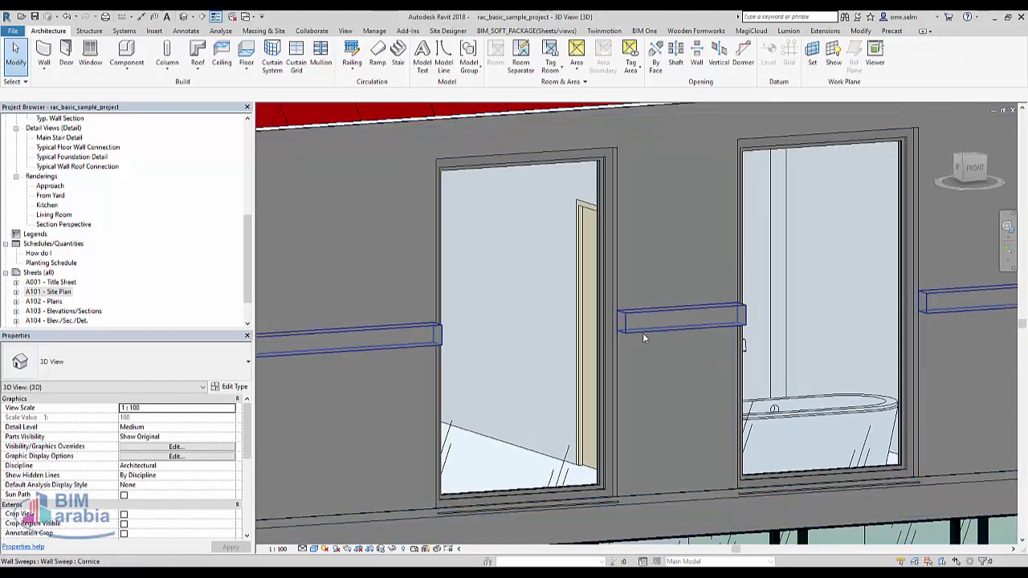
- Set the Cornice sweep type's Default Setback to 100.0
click(619, 332)
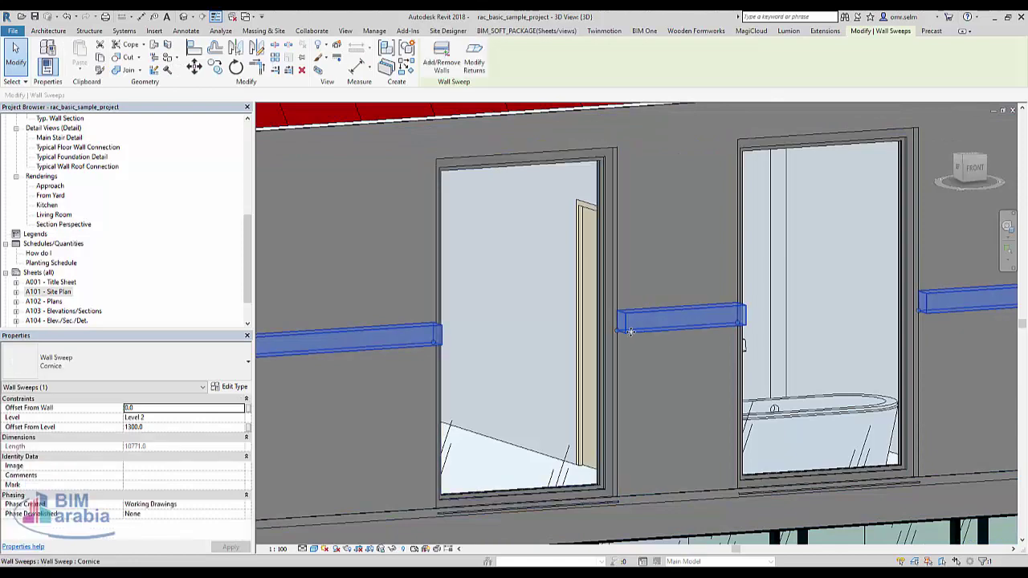
click(230, 386)
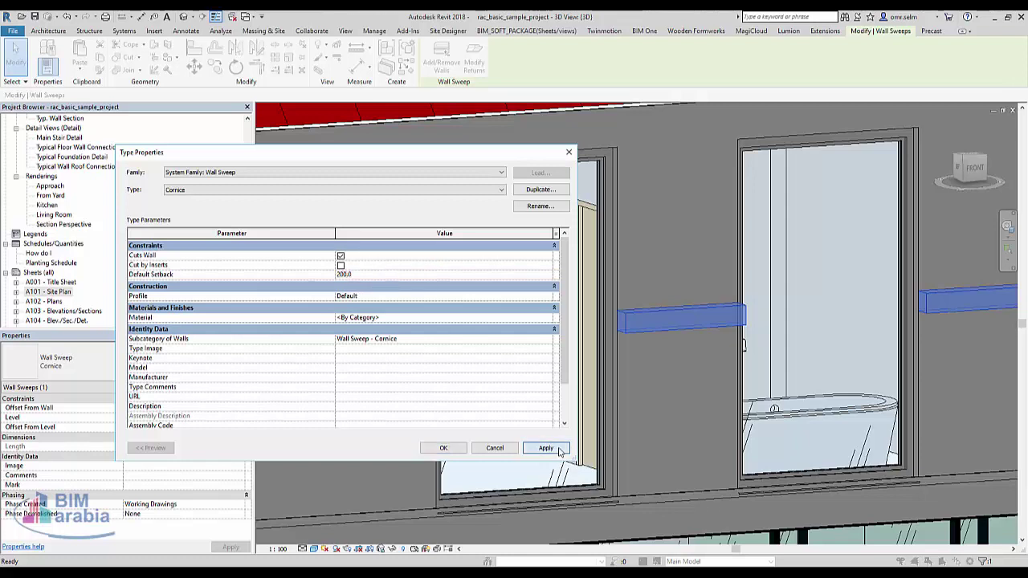
click(560, 451)
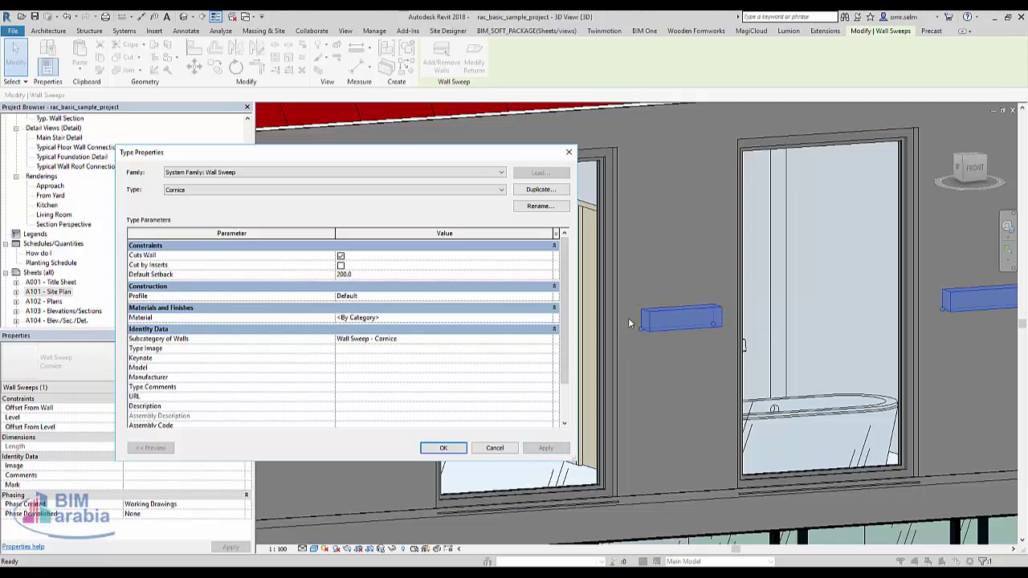
click(472, 275)
text(100)
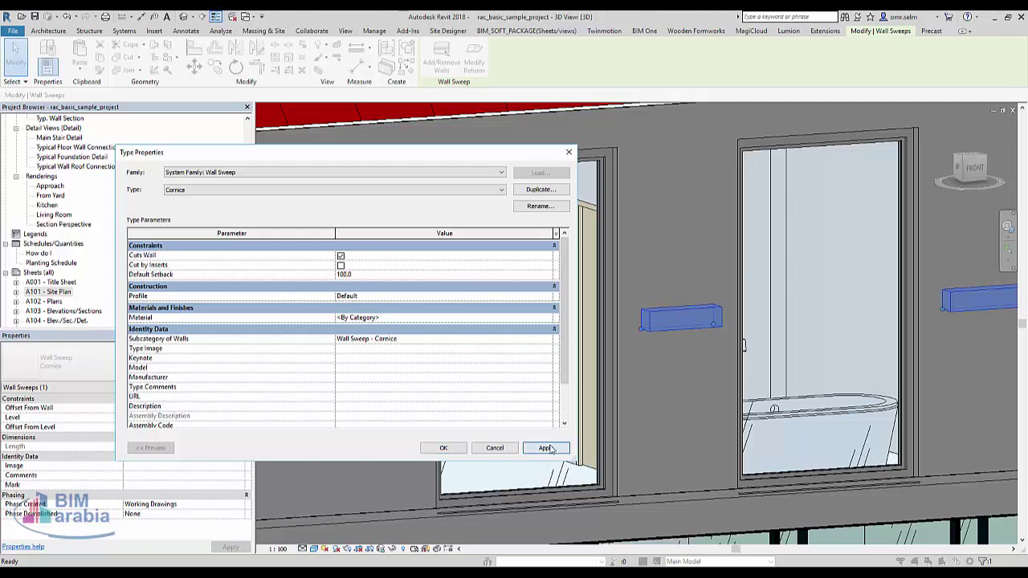
click(546, 448)
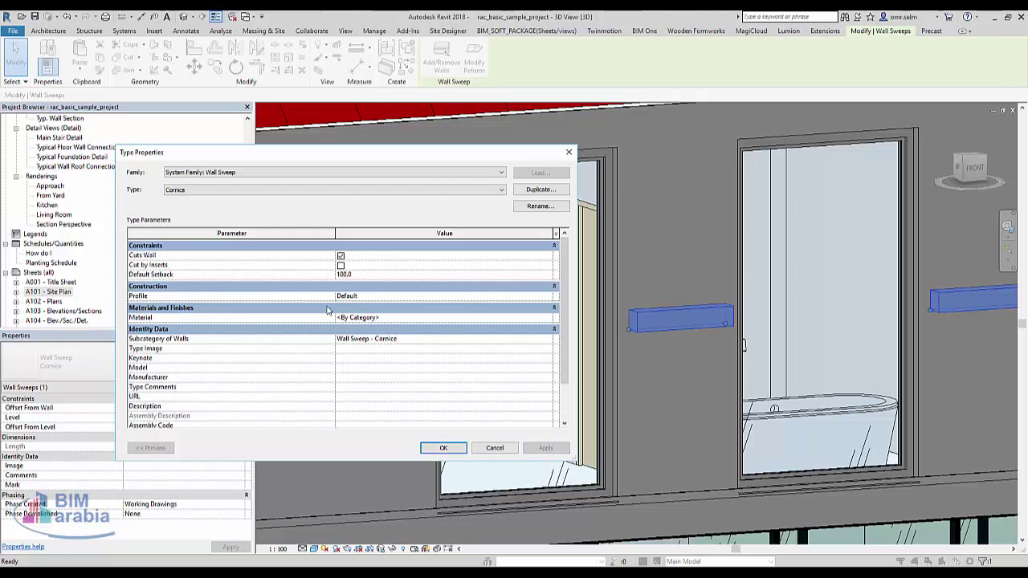
- Change the Cornice type profile to M_Dimension Lumber-Profile 38x64 and close Type Properties
click(548, 296)
click(549, 296)
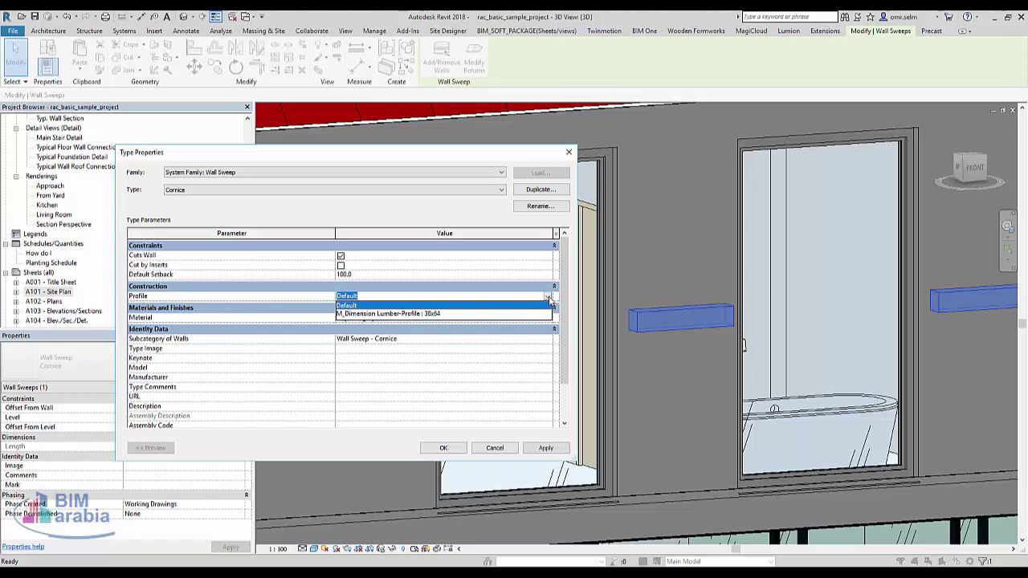
click(463, 314)
click(544, 449)
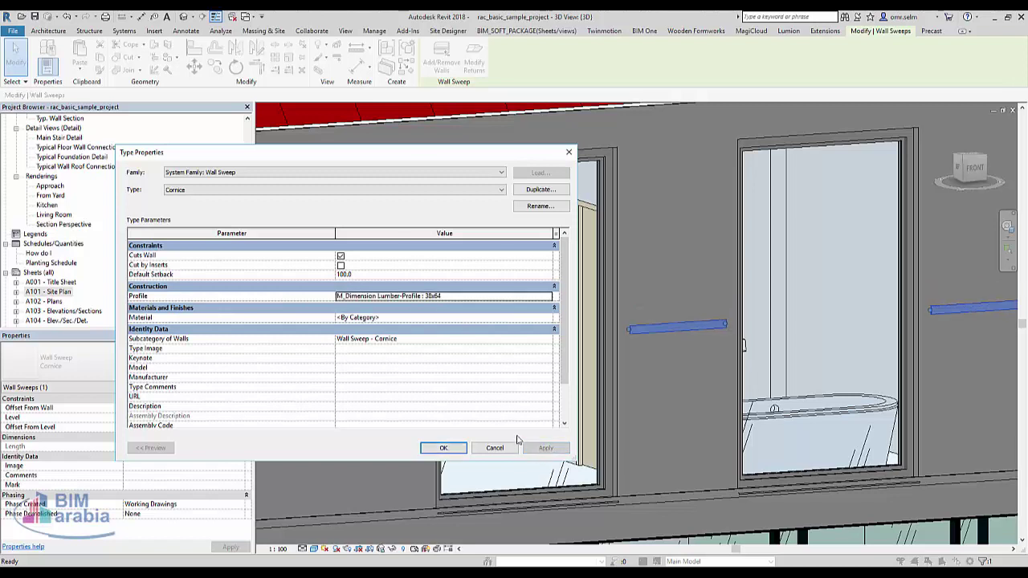
click(431, 454)
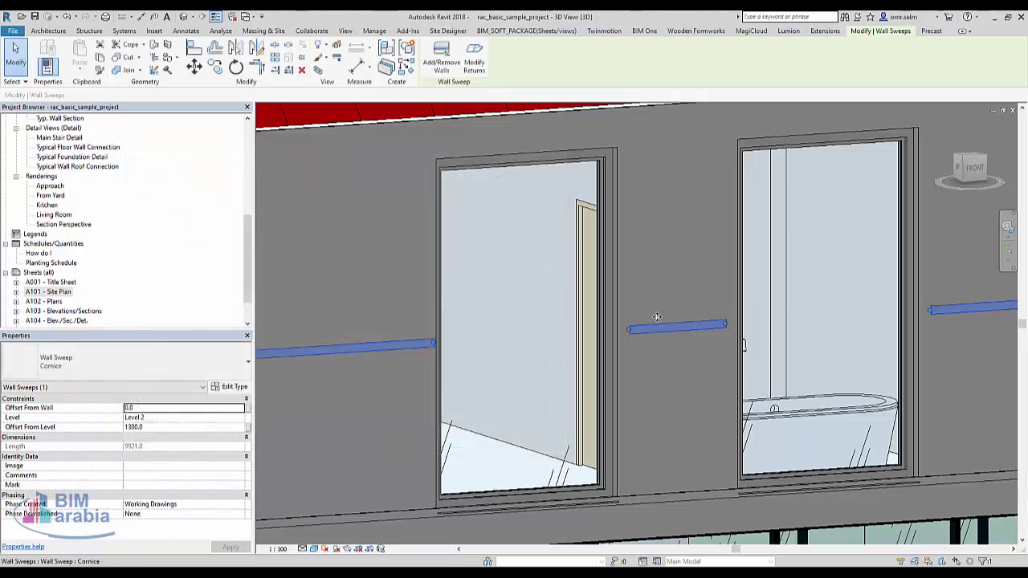
scroll(586, 327, up, 5)
scroll(574, 342, up, 3)
scroll(590, 350, down, 3)
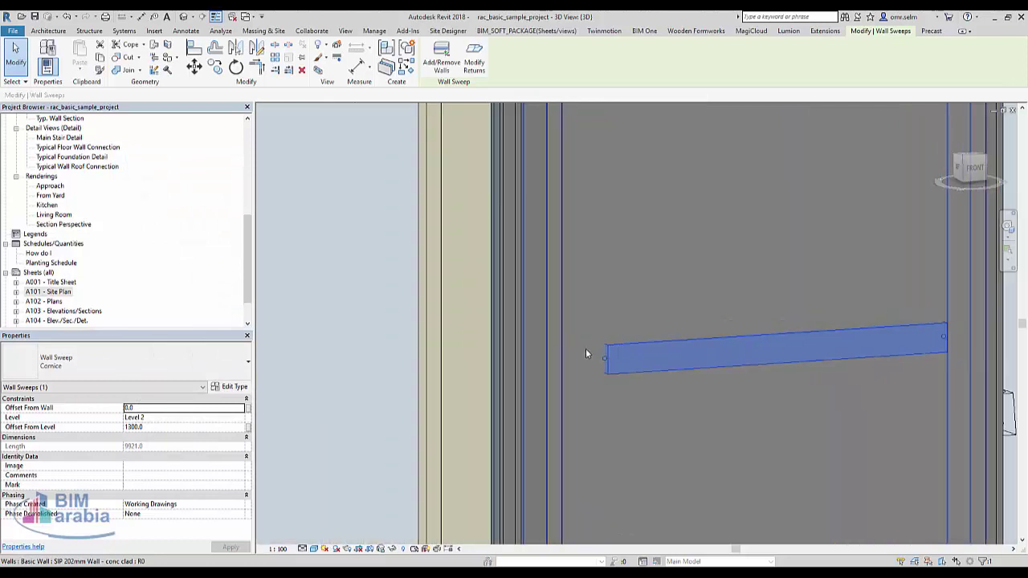
scroll(586, 348, down, 3)
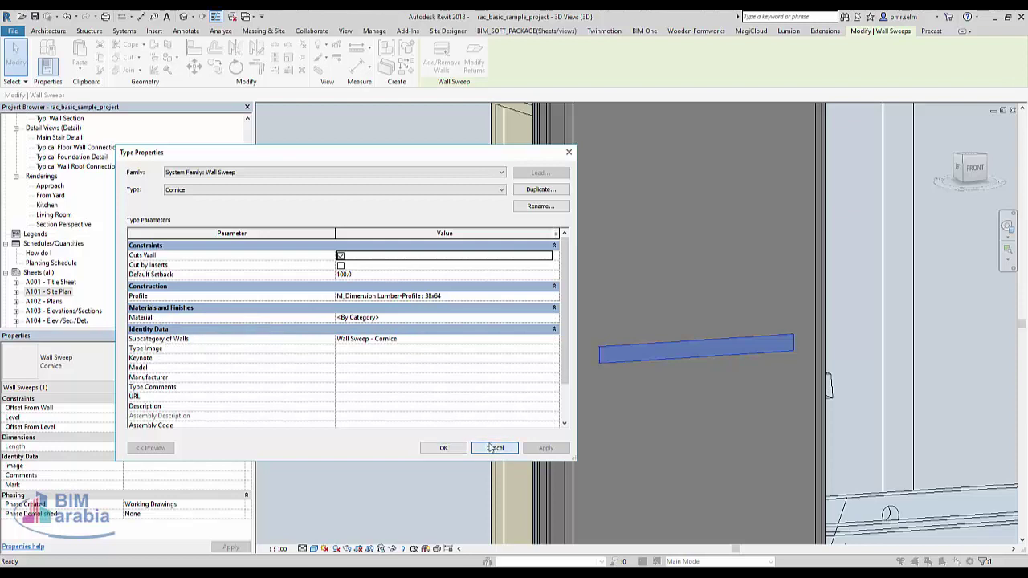
click(482, 448)
scroll(565, 355, down, 3)
key(v)
key(g)
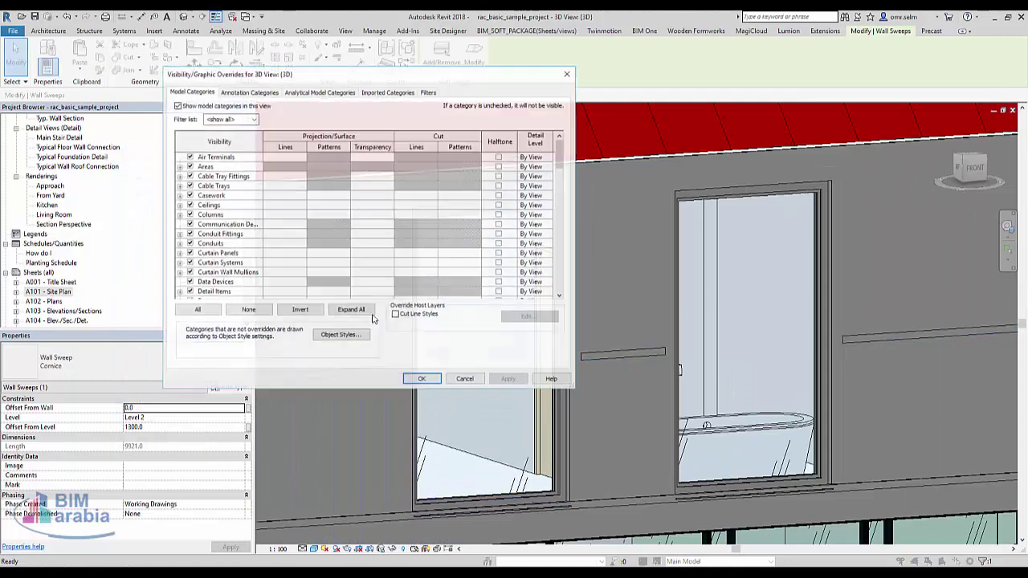
key(w)
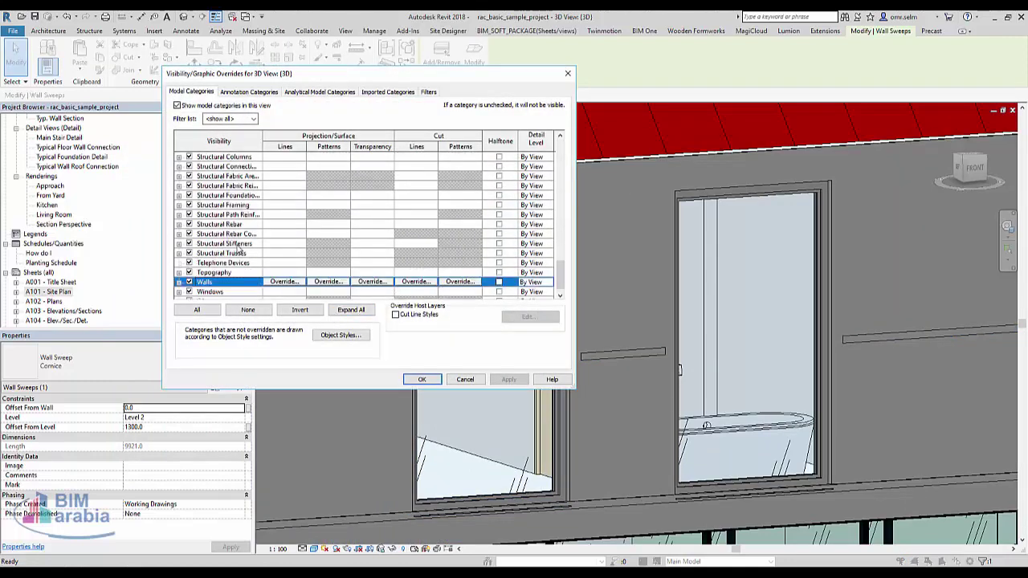
click(179, 283)
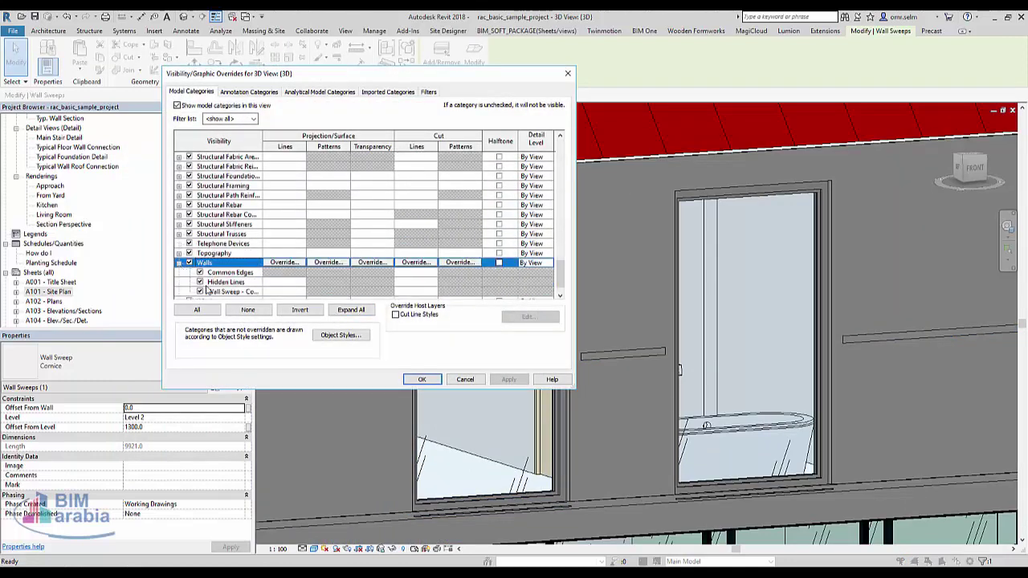
click(241, 294)
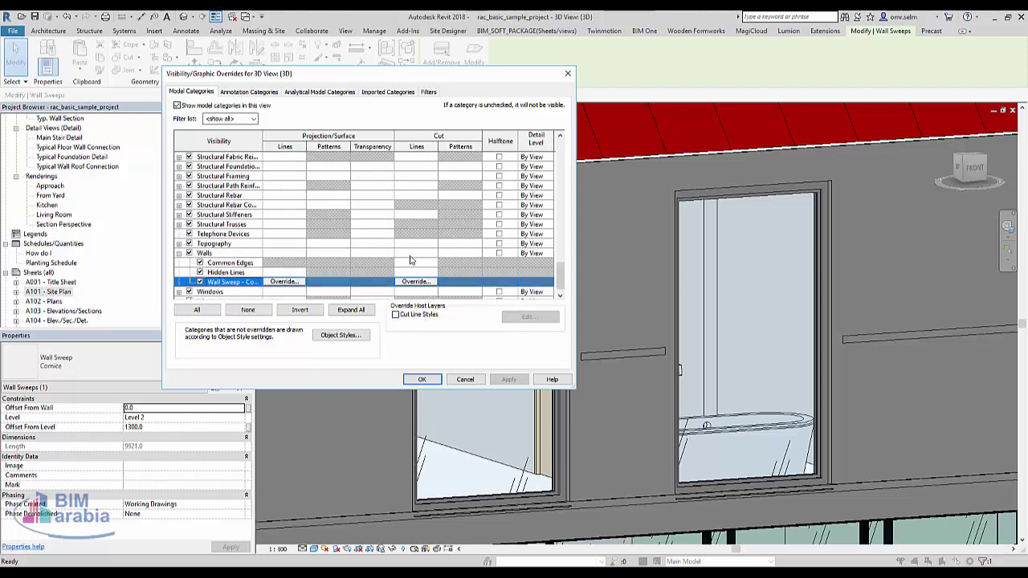
click(438, 384)
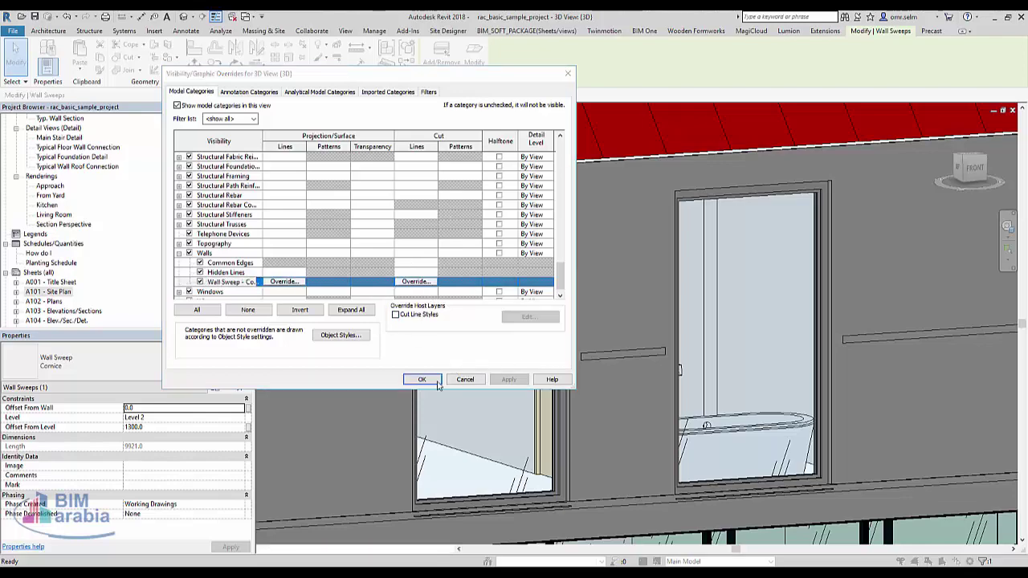
scroll(563, 322, down, 5)
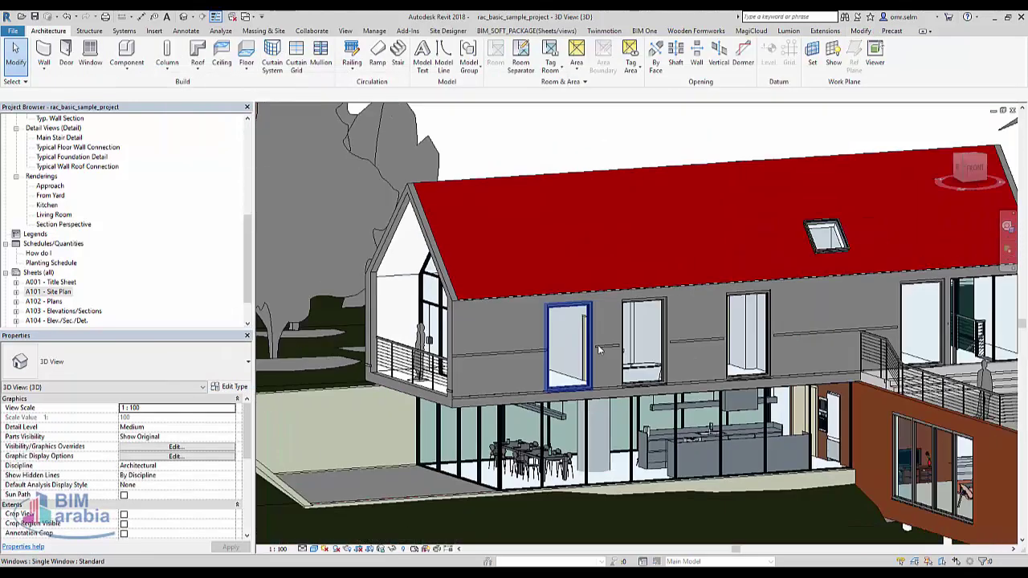
- Add adjacent walls to the Cornice sweep, then remove the right wall, reaching 21623.0 length
mouse_move(562, 321)
shift+middle_down()
mouse_move(956, 491)
mouse_move(563, 322)
mouse_move(753, 403)
mouse_move(337, 265)
shift+middle_up()
scroll(562, 321, up, 3)
click(329, 259)
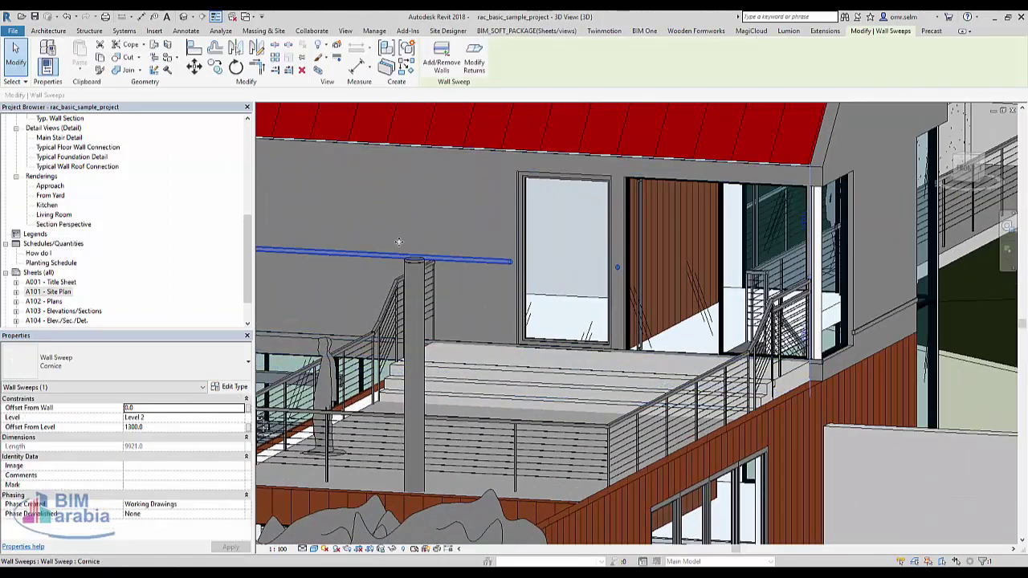
click(441, 62)
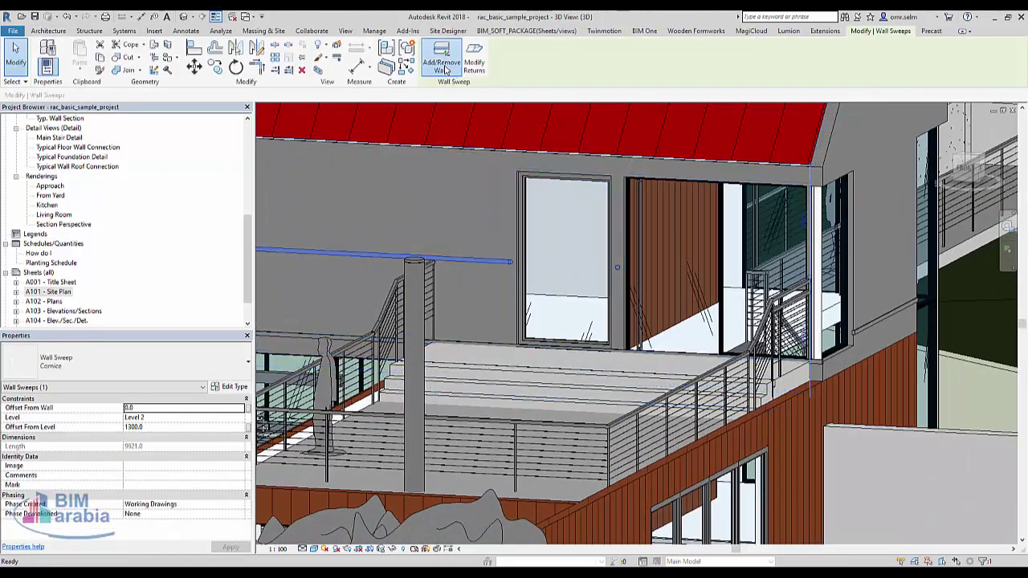
click(878, 264)
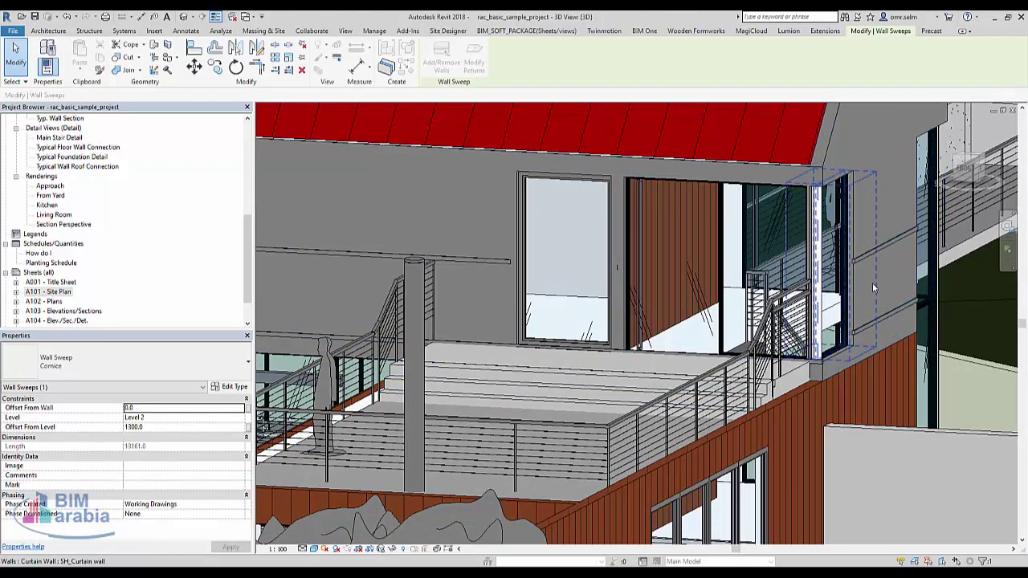
mouse_move(881, 313)
shift+middle_down()
mouse_move(765, 369)
mouse_move(655, 275)
mouse_move(677, 328)
shift+middle_up()
click(695, 293)
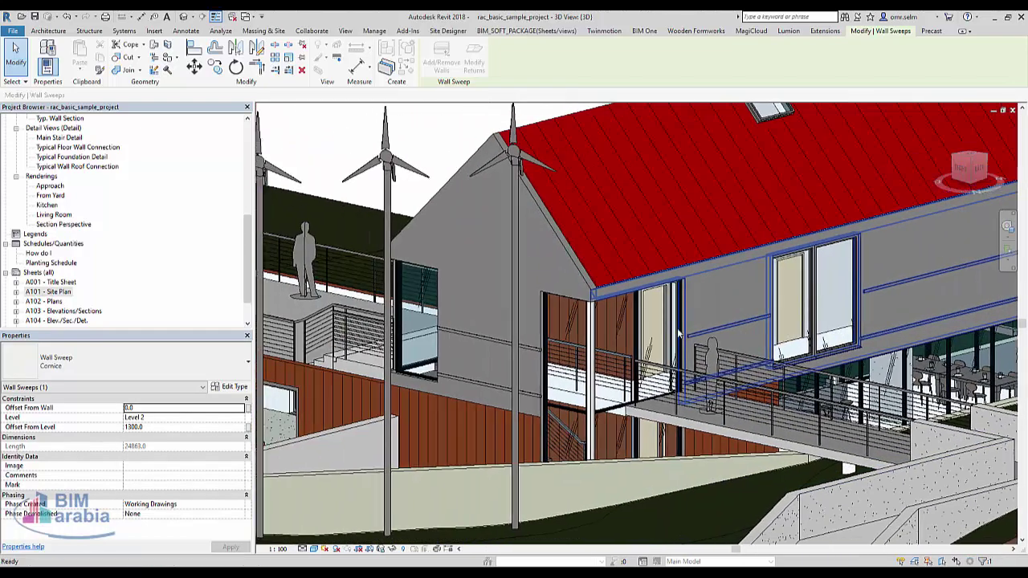
click(677, 328)
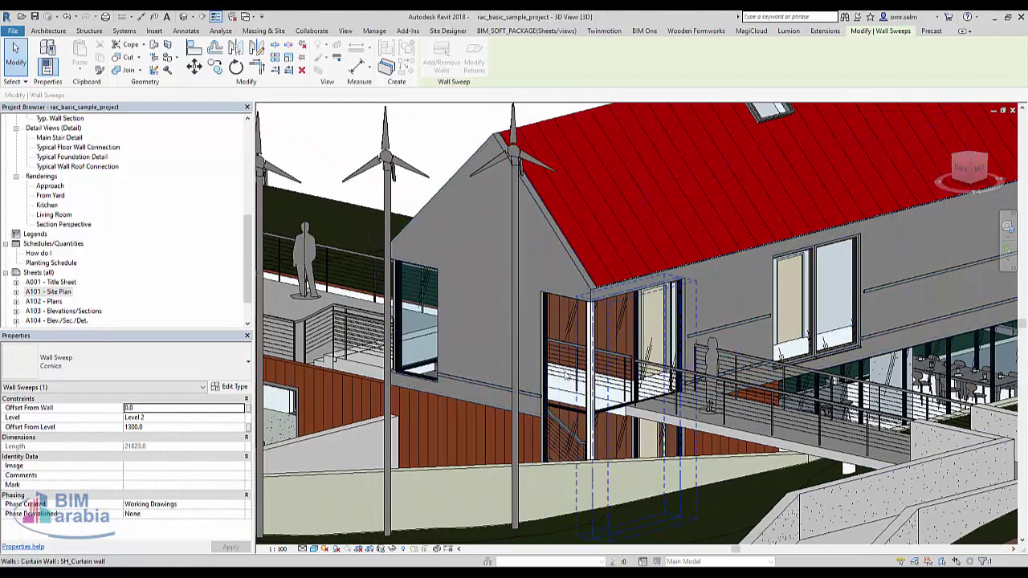